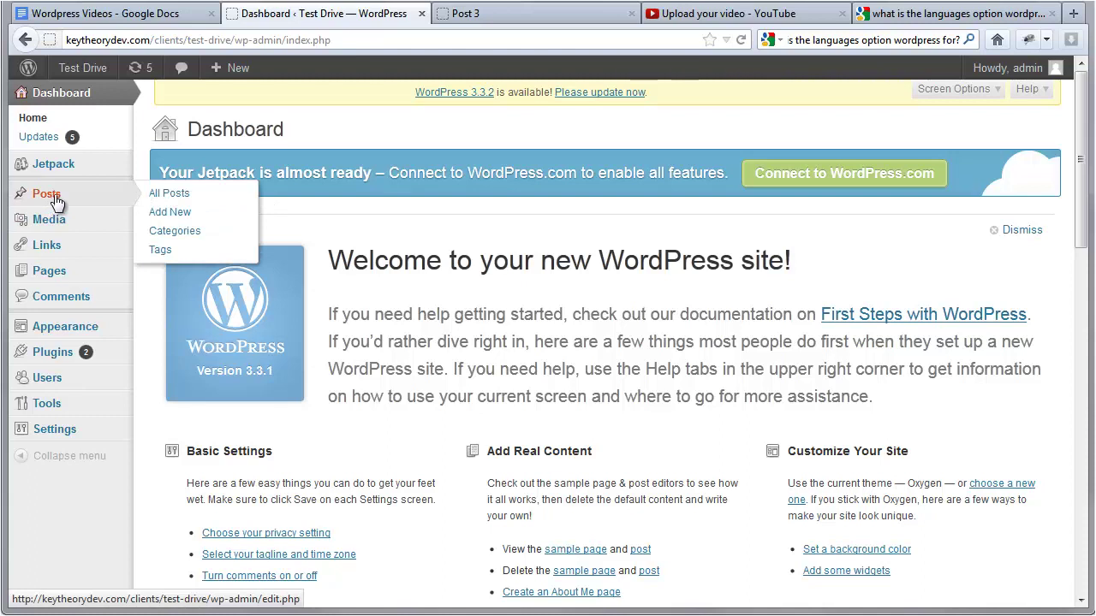
Step: Start a new post and title it "Post 4"
click(66, 201)
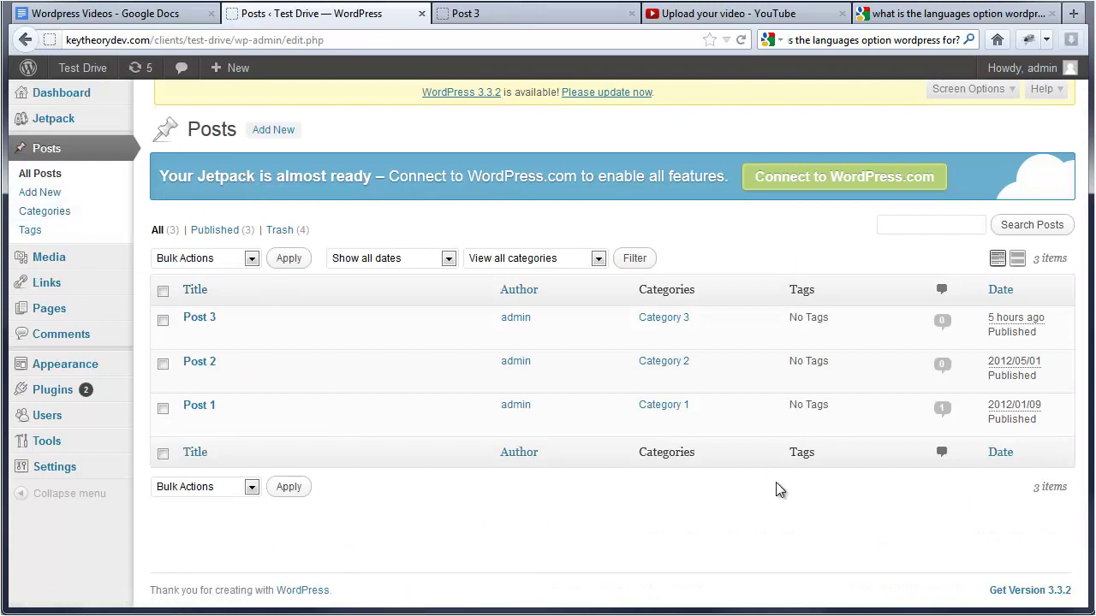
click(274, 133)
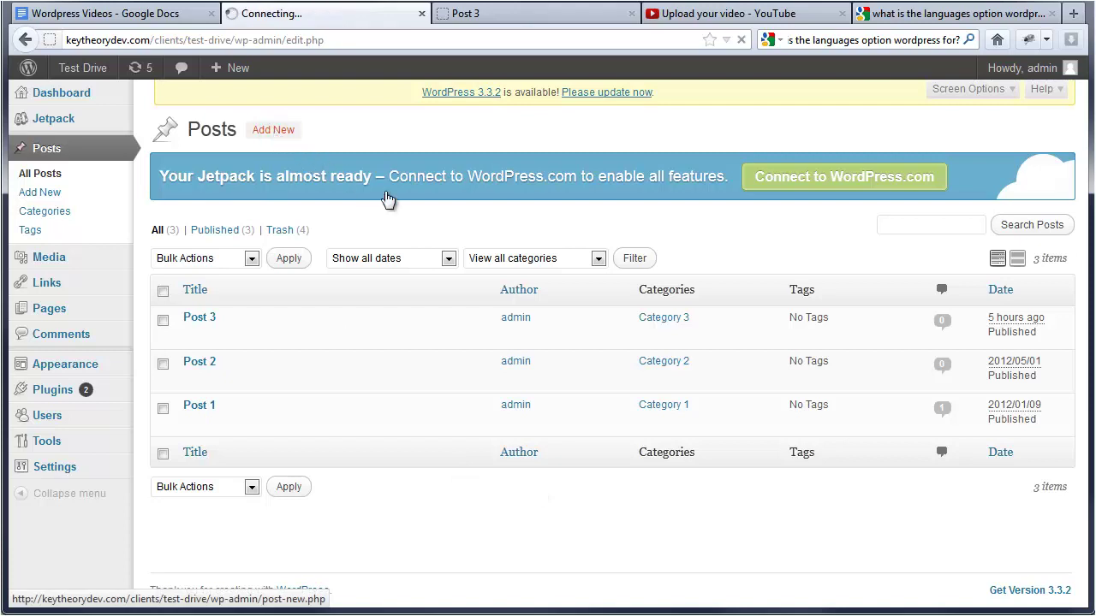
click(296, 232)
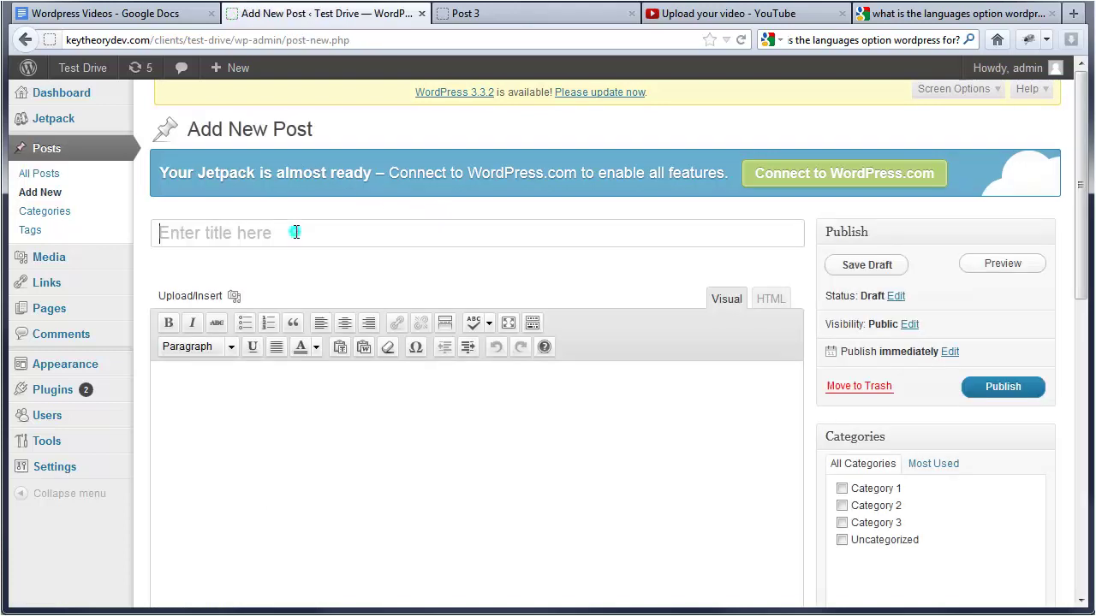
text(Post 4)
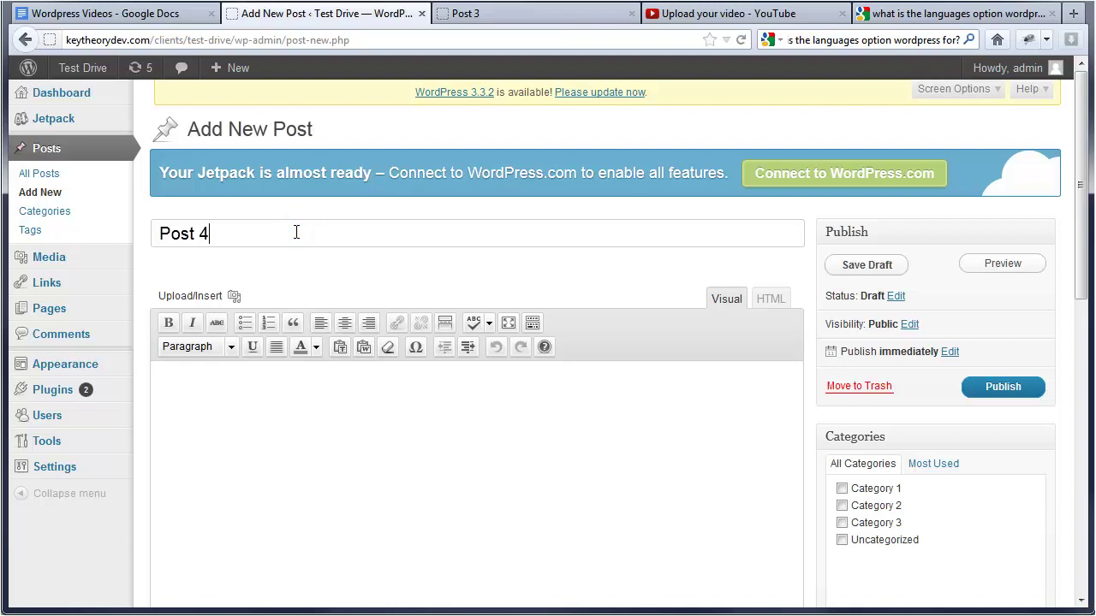
Step: Paste the two Lorem ipsum paragraphs into the post body and extend the title to "Post 4 Formatting"
key(Tab)
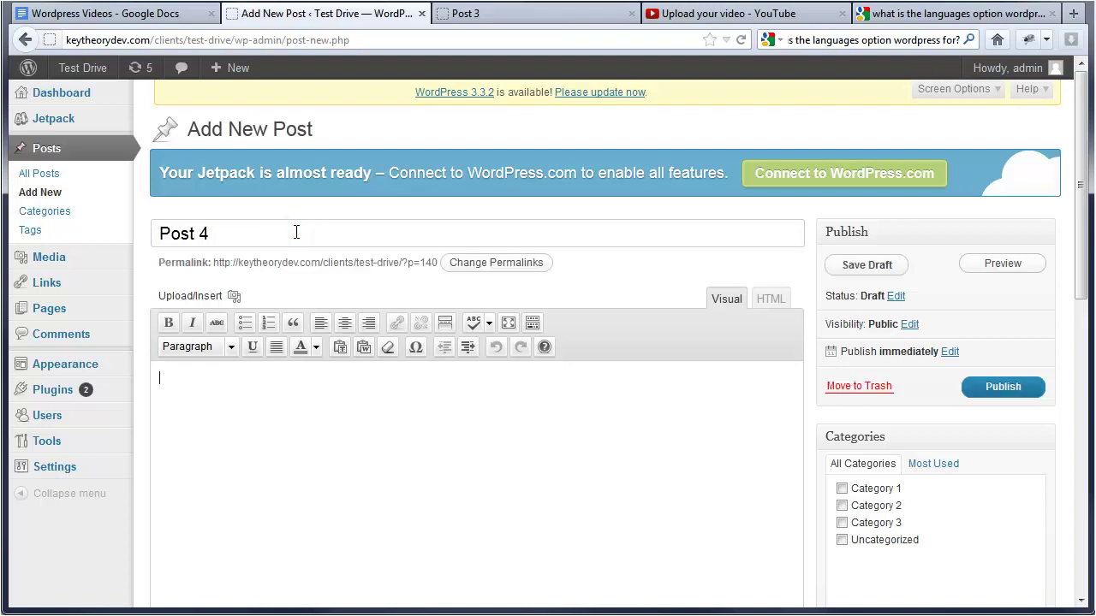
text(Lorem ipsum dolor sit amet, consectetur adipiscing elit. In eget viverra lectus. Suspendisse elementum metus malesuada lacus egestas dapibus. Aliquam rutrum iaculis mauris, sit amet volutpat est pulvinar non. Duis blandit nibh porttitor lacus imperdiet tincidunt. Nullam urna sem, posuere vitae hendrerit et, placerat fermentum neque. Sed at ante eu turpis malesuada semper. Nunc tempor convallis libero sit amet suscipit. Ut elit ante, euismod ac suscipit id, hendrerit ut augue. Nullam at neque id nunc porttitor egestas. Nunc adipiscing blandit urna eget rhoncus. Quisque vel neque odio. Quisque dictum lectus sed felis sagittis vulputate. Sed adipiscing augue ut ipsum adipiscing et mattis arcu elementum. Fusce rutrum volutpat pharetra.  Praesent imperdiet turpis purus. Fusce in massa vitae massa imperdiet tempor eget sed risus. Etiam nisi lorem, ultrices eget mollis quis, dapibus vitae sem. Morbi non purus ante, fringilla malesuada ipsum. Curabitur sit amet auctor quam. Fusce elementum, nisi et fringilla ultrices, turpis arcu sagittis felis, sed posuere neque ipsum in nulla. Aenean varius facilisis hendrerit. Aenean venenatis tortor quis diam suscipit a interdum sapien varius.)
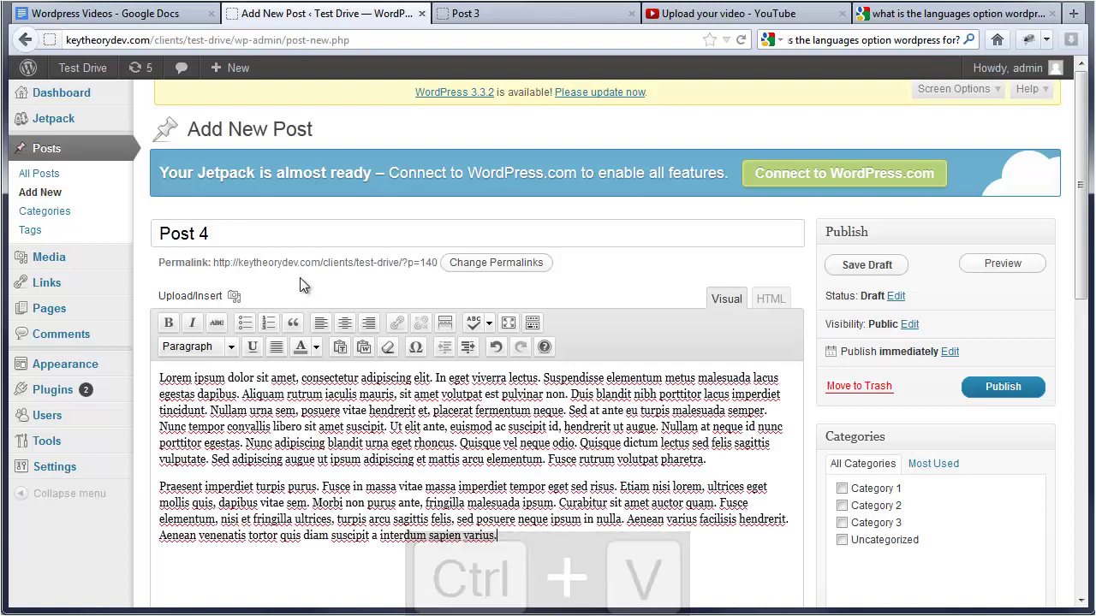
click(306, 237)
text(Formatting)
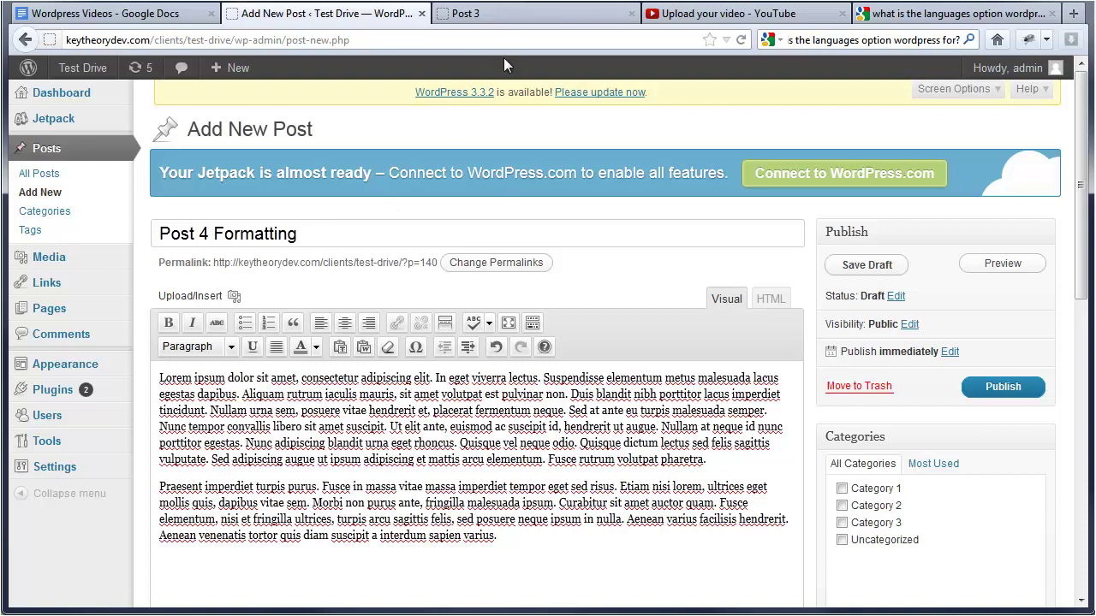
Step: Set the Dscf3279W picture from the media library as the post's featured image
click(986, 389)
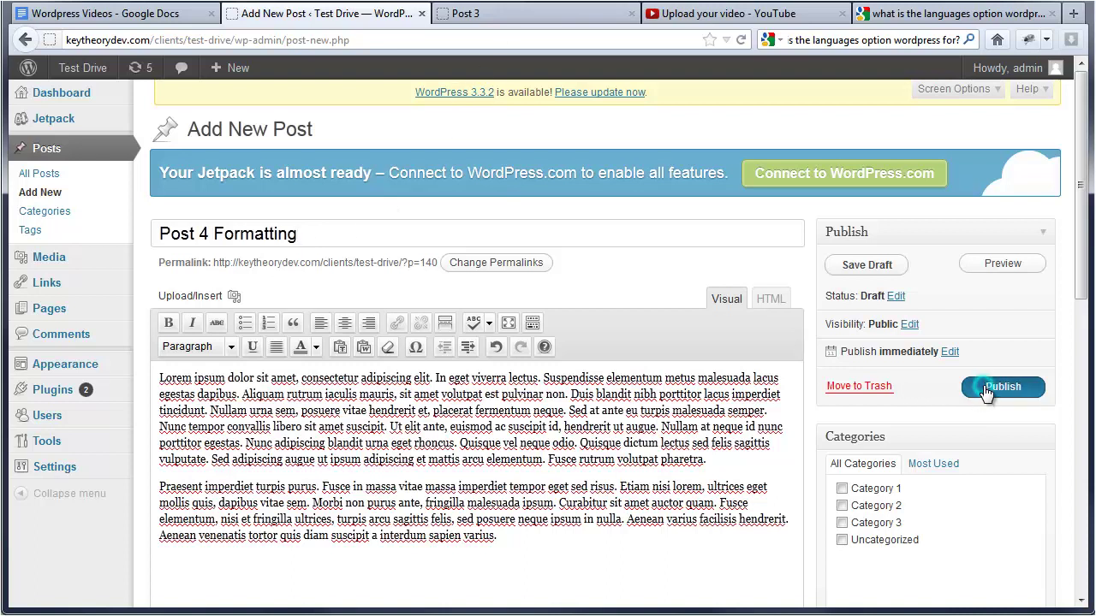
scroll(1028, 428, down, 4)
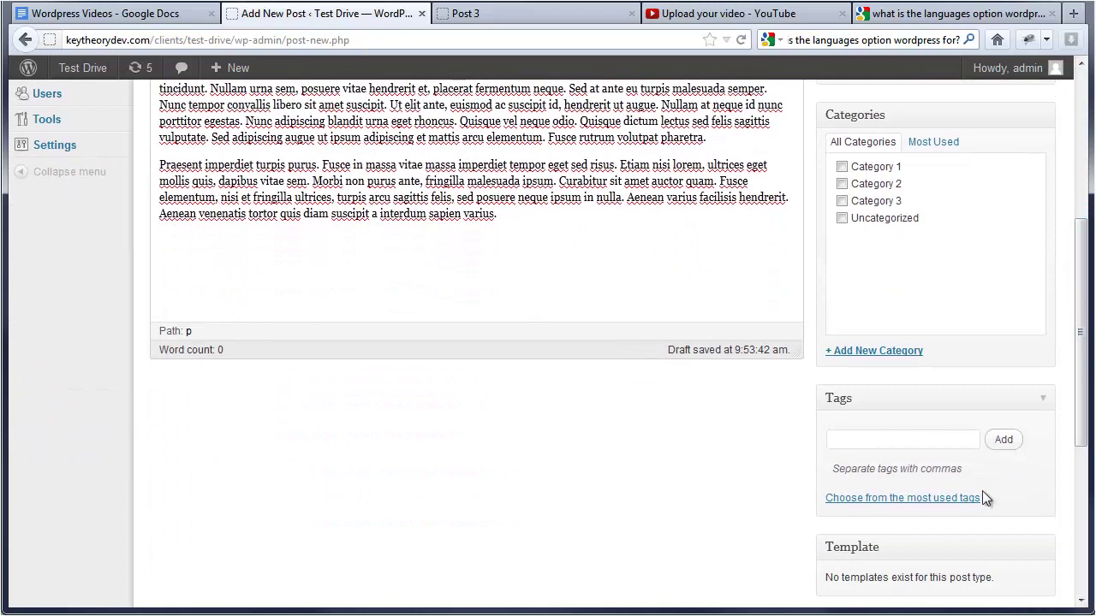
drag(1080, 390, 1081, 488)
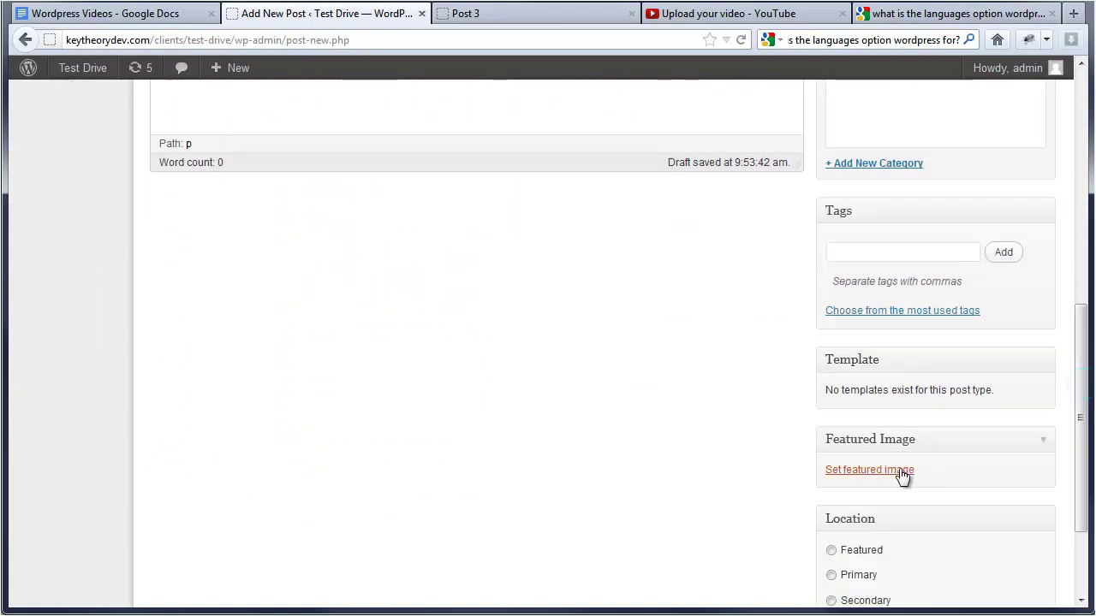
click(901, 472)
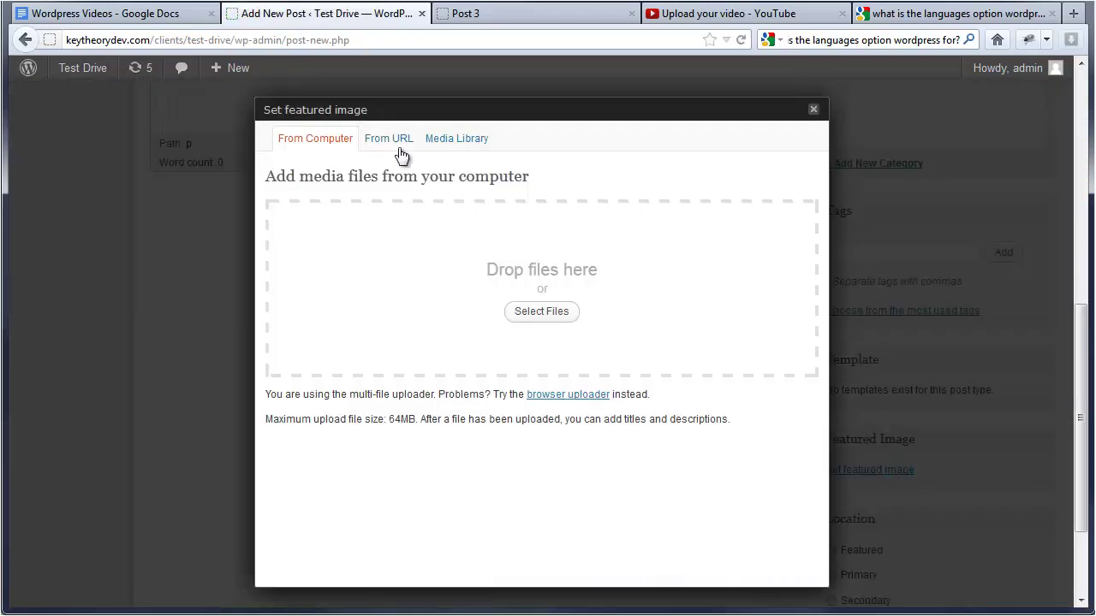
click(448, 140)
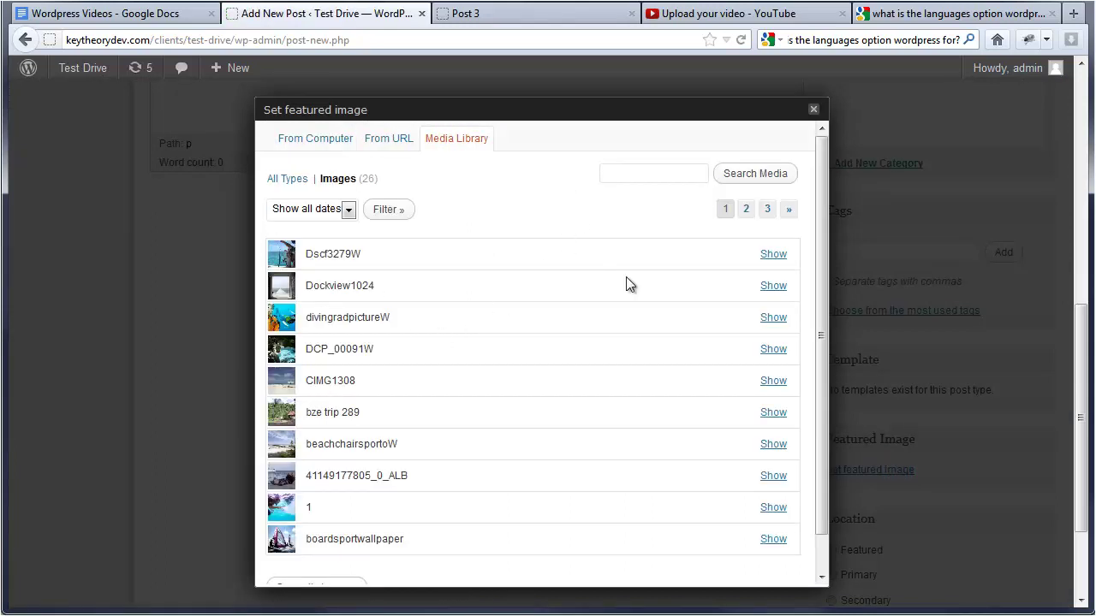
click(773, 254)
scroll(773, 257, down, 7)
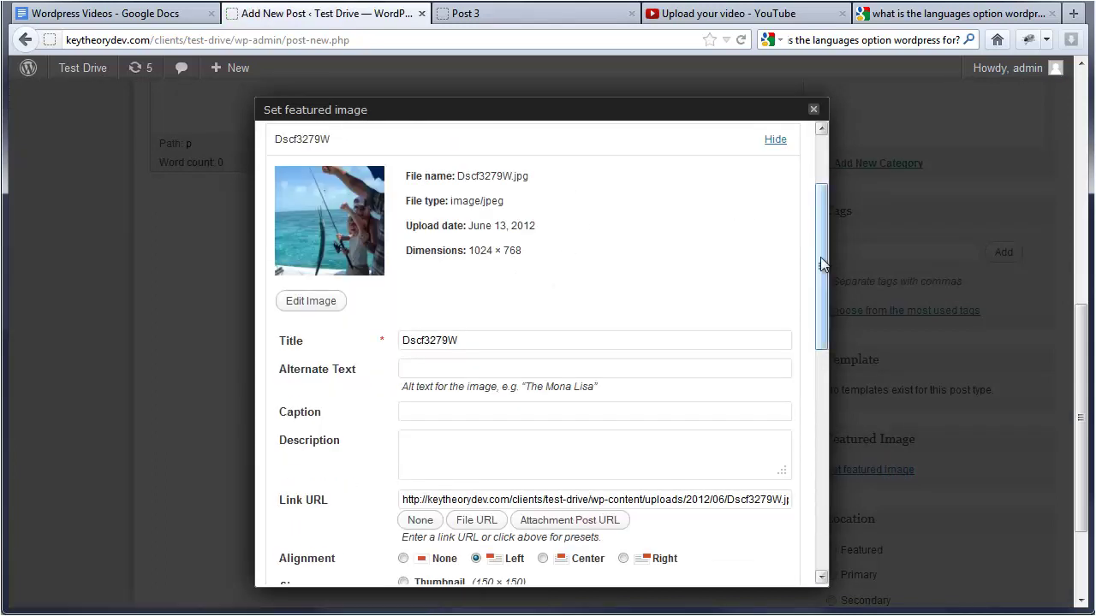
click(593, 447)
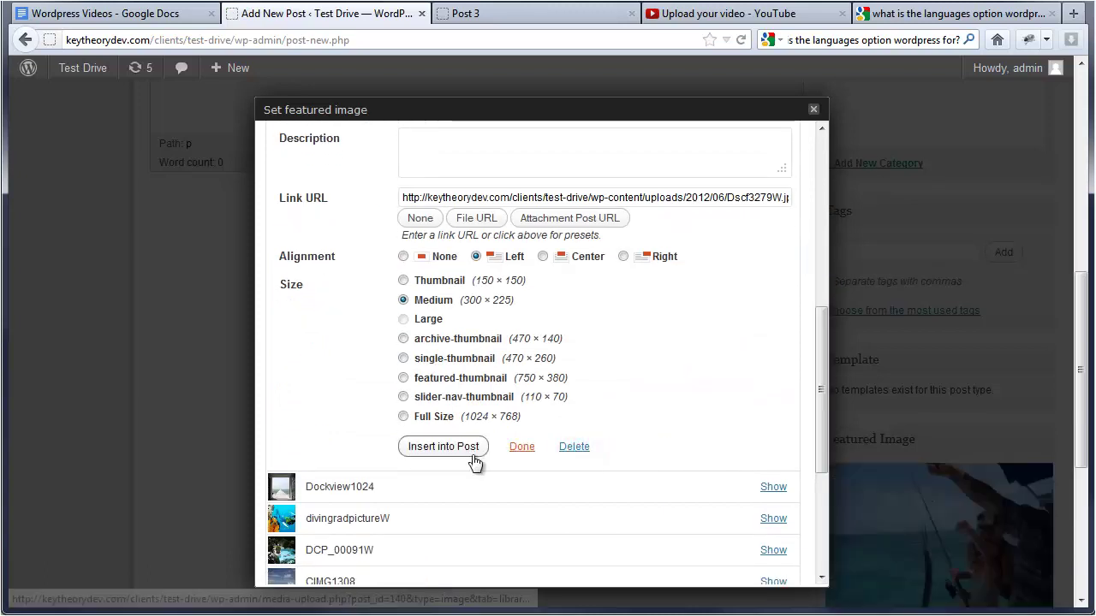
click(813, 109)
Step: Publish the Post 4 Formatting post
drag(1086, 305, 1092, 176)
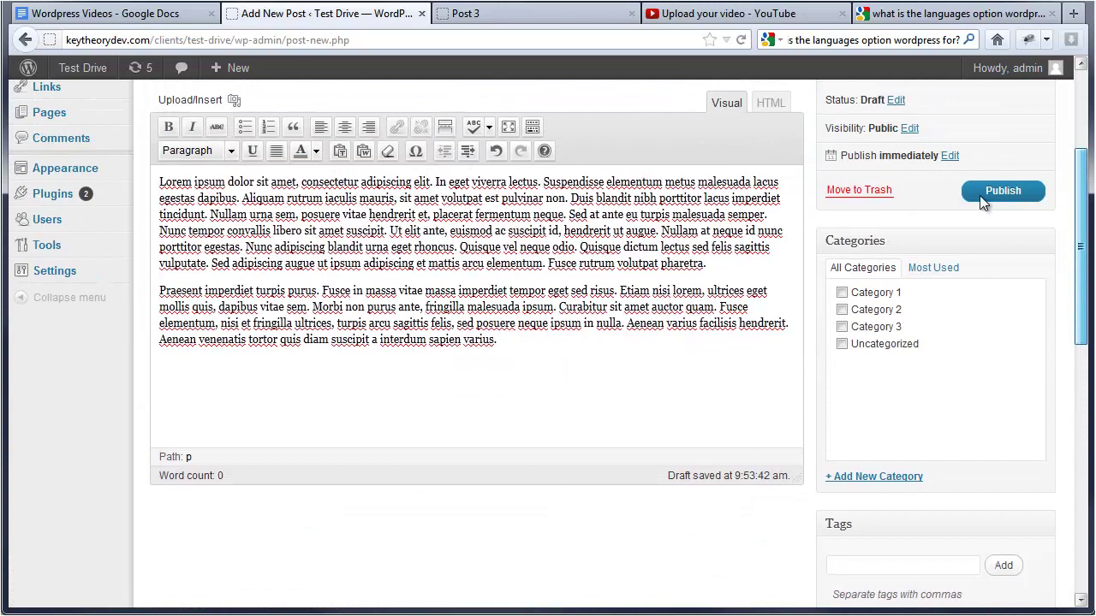
scroll(993, 204, up, 1)
click(1000, 220)
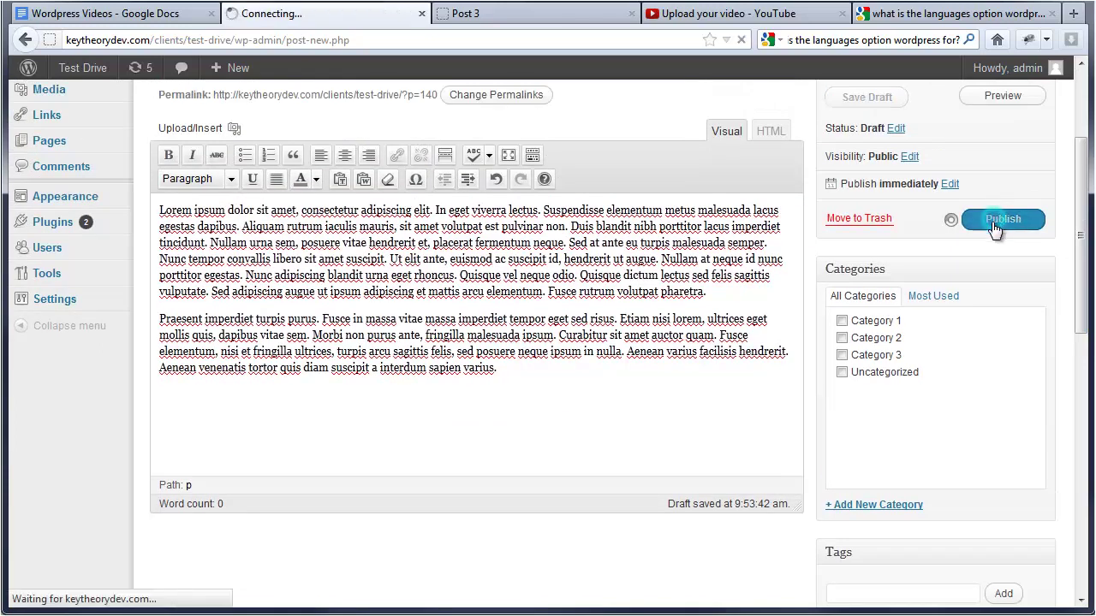
Step: Open Post 4 Formatting from the live site's home page and examine its featured image and body text
click(506, 16)
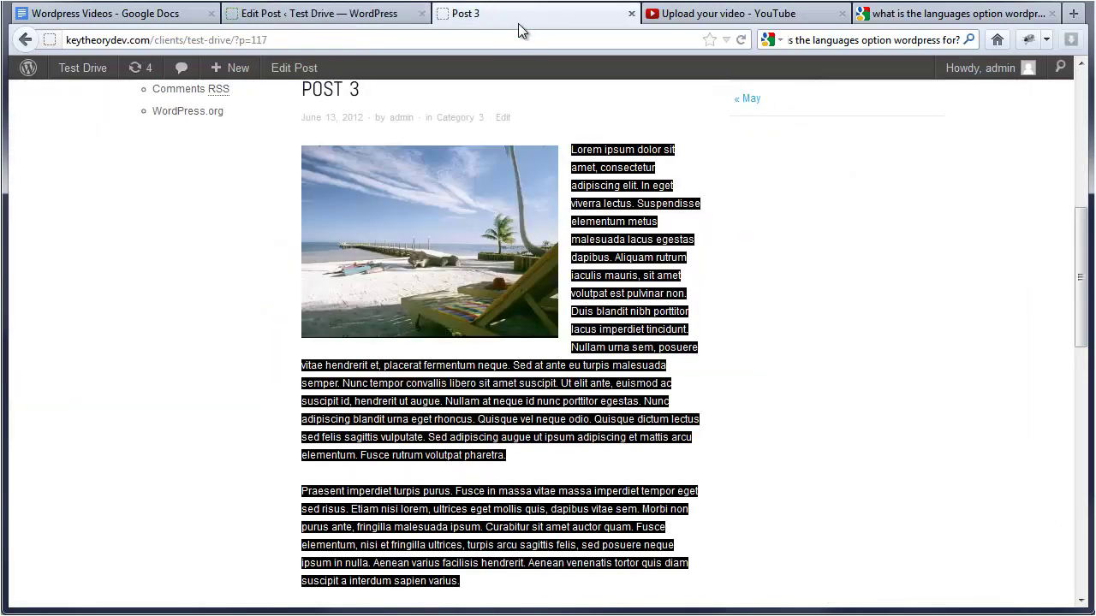
scroll(267, 256, up, 6)
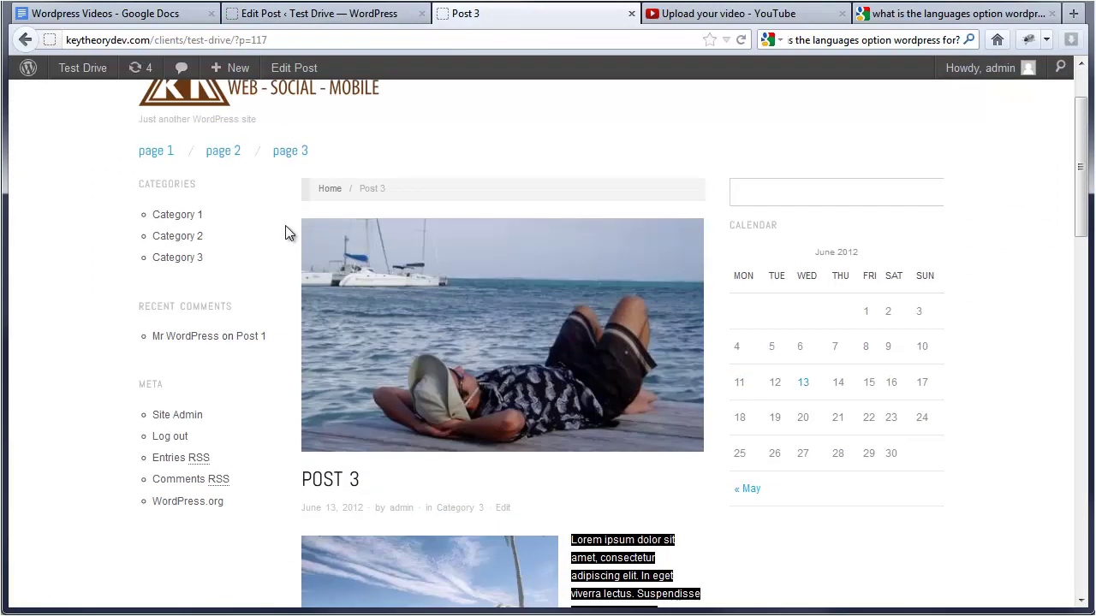
click(183, 168)
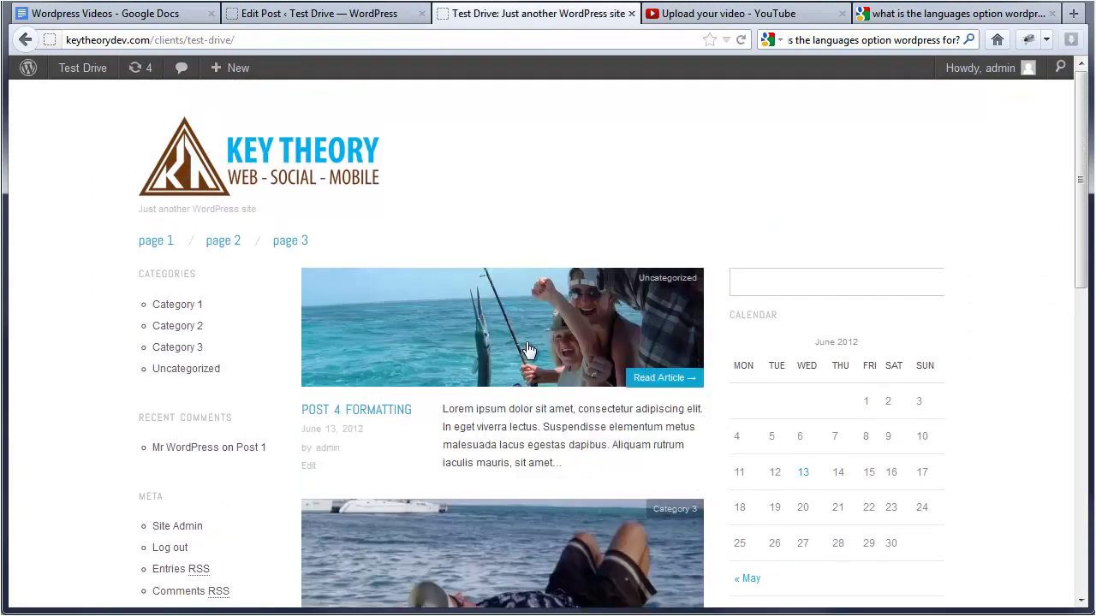
click(525, 361)
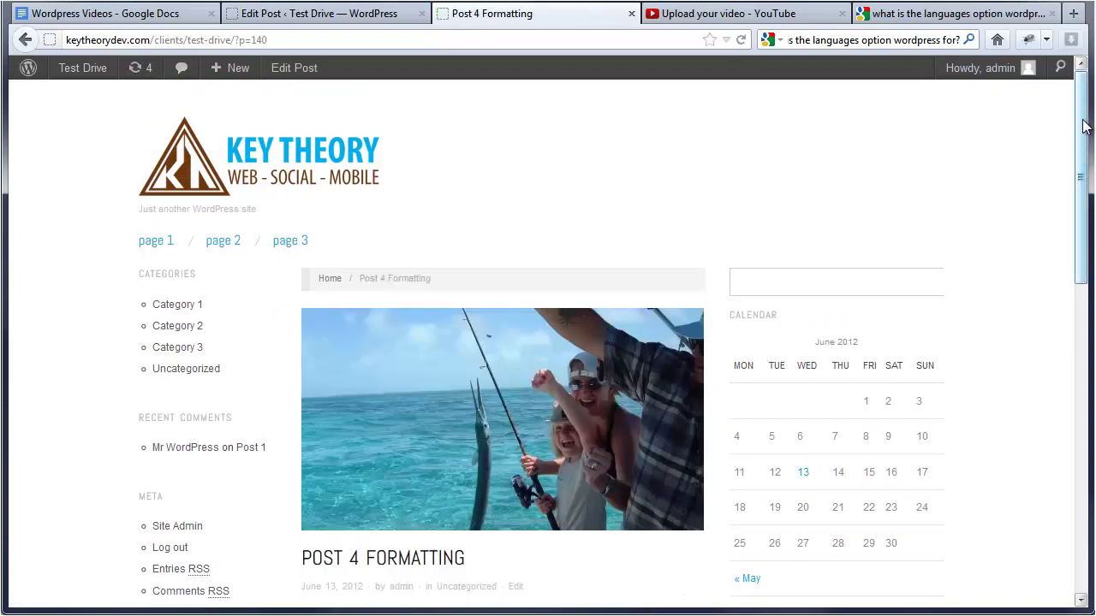
scroll(1083, 127, down, 5)
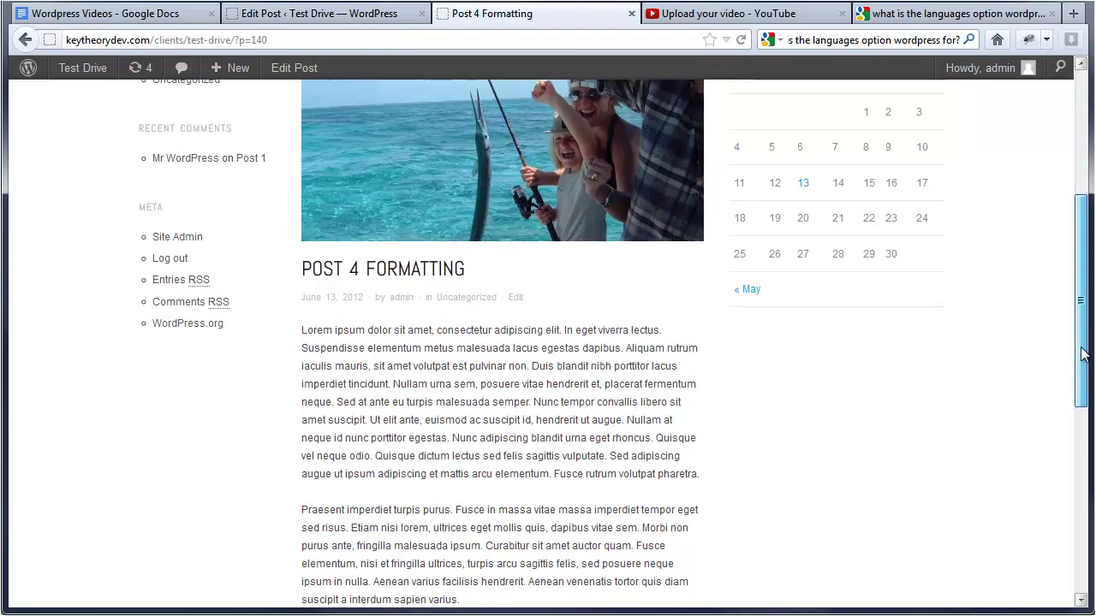
scroll(1085, 364, down, 7)
scroll(1091, 411, up, 8)
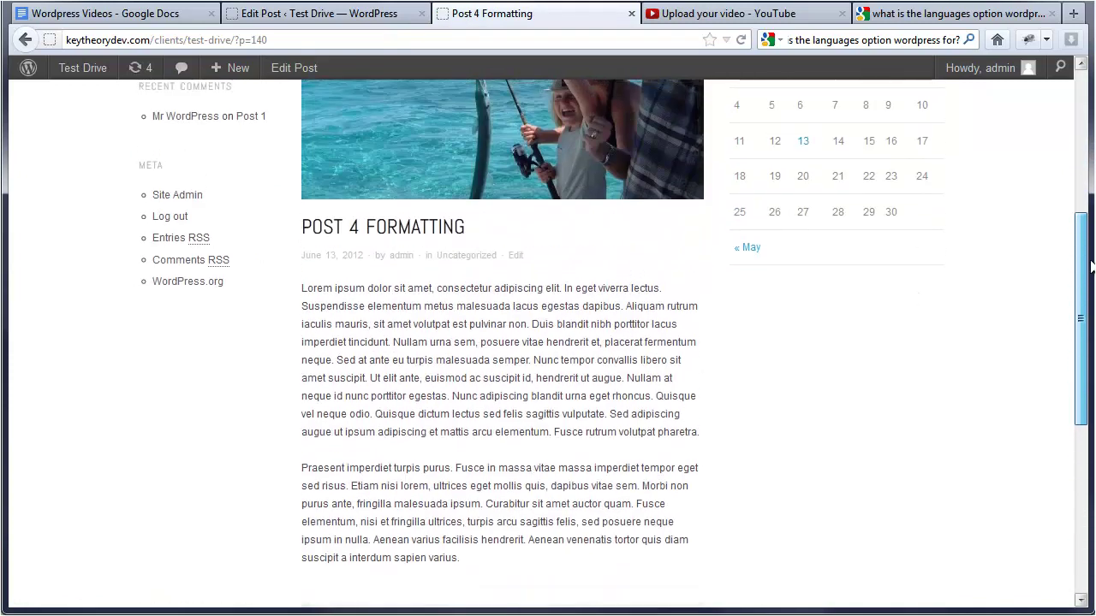
scroll(1091, 209, down, 3)
scroll(1090, 210, up, 6)
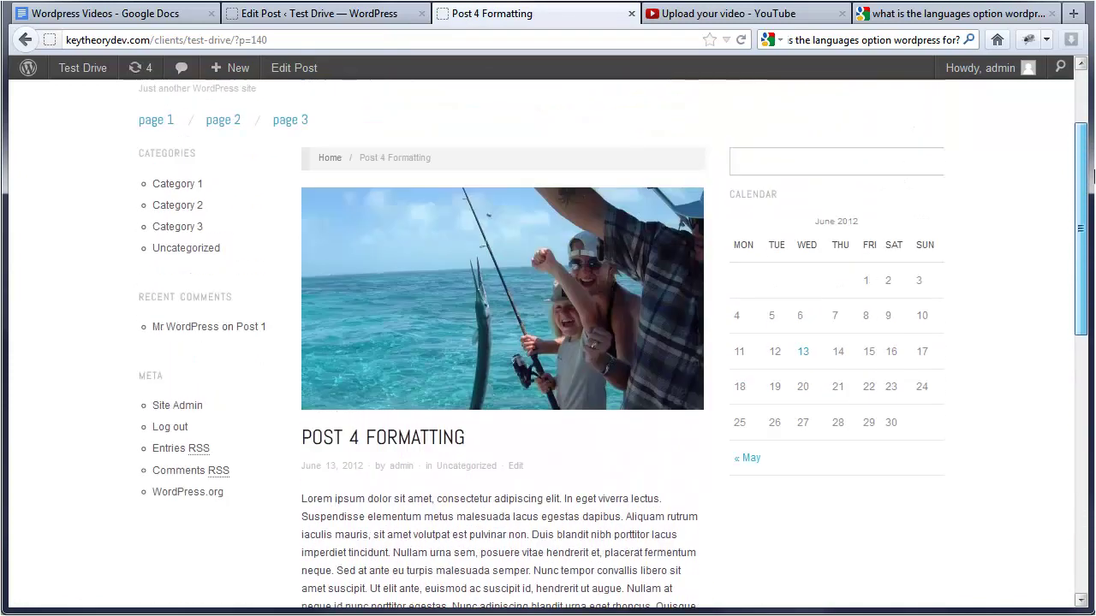
Step: Return to editing Post 4 Formatting and toggle the editor's Kitchen Sink row off and back on
click(323, 13)
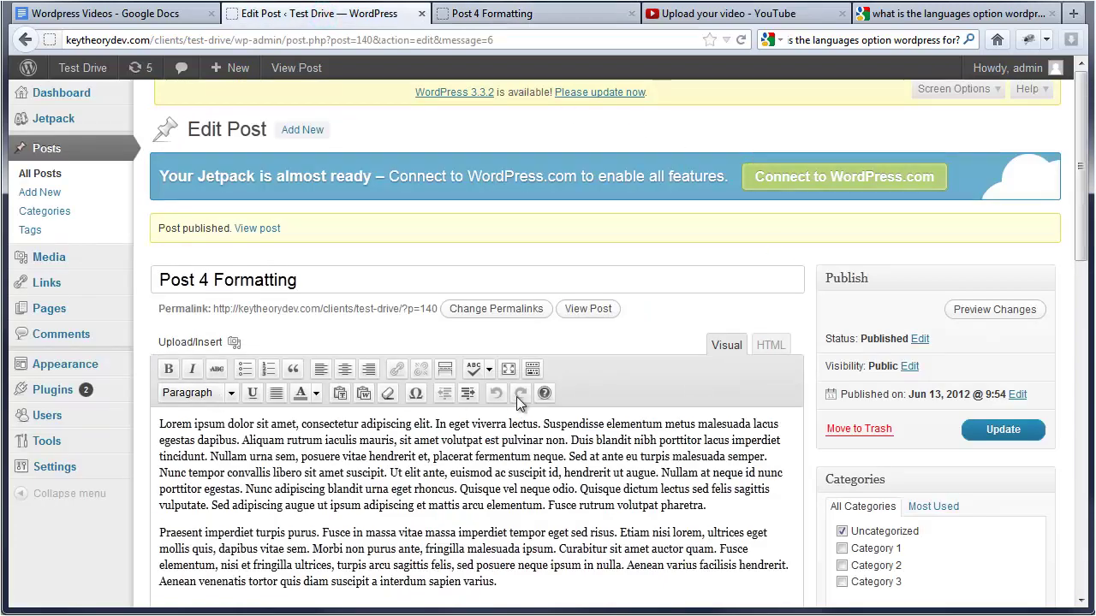
click(533, 369)
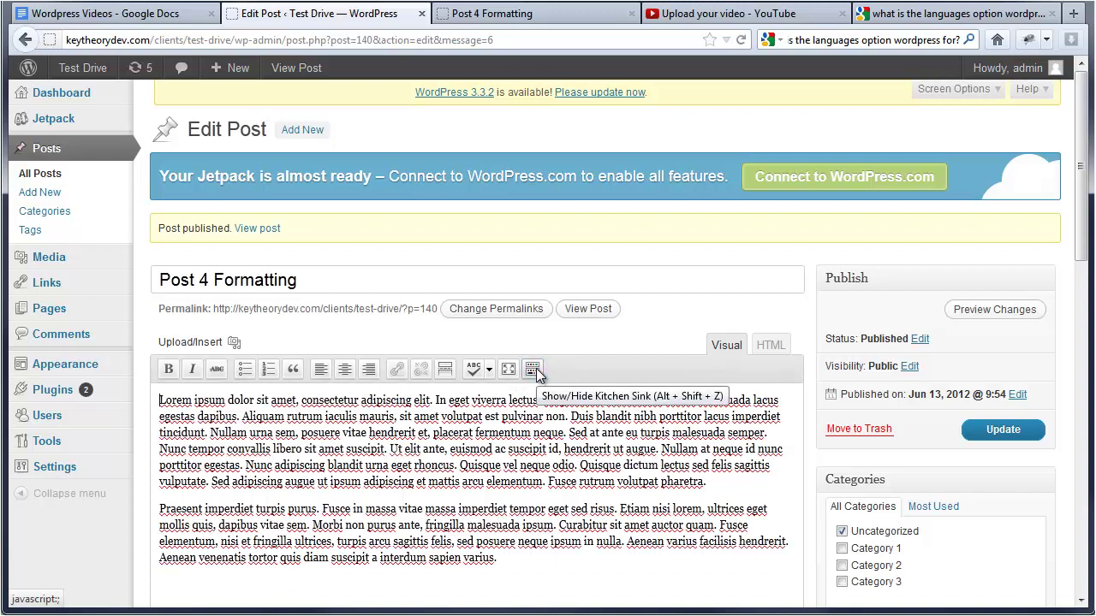
click(533, 369)
Step: Add a "Heading Bold" line above the first paragraph and make it bold
key(Return)
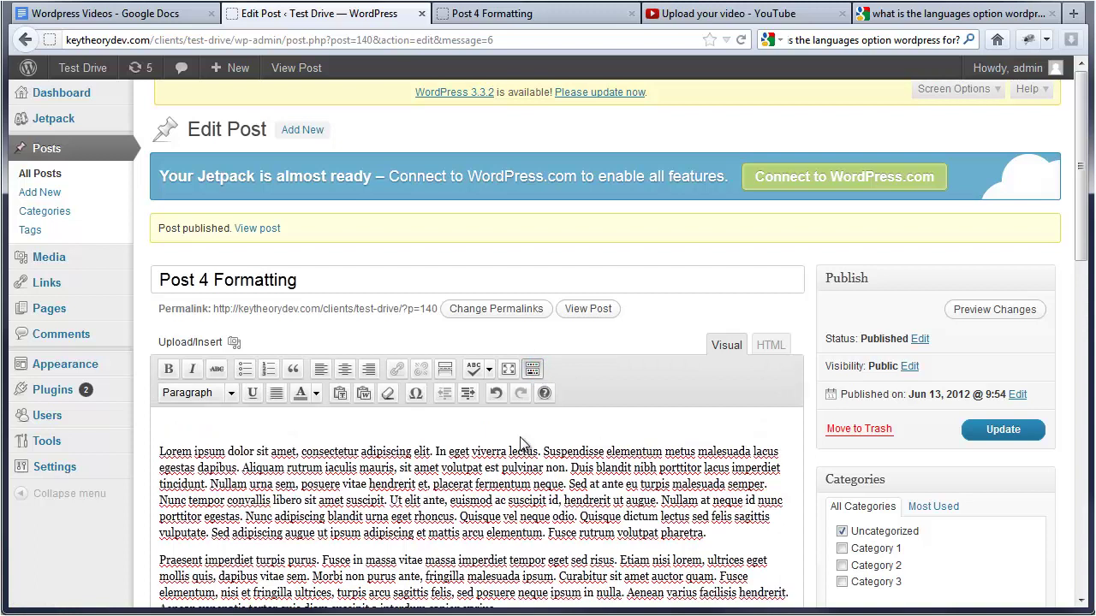
click(183, 425)
text(Heading Bold)
drag(236, 427, 146, 421)
click(168, 369)
click(255, 425)
Step: Add a "Heading Italic" line directly below the bold heading and italicize it
key(Return)
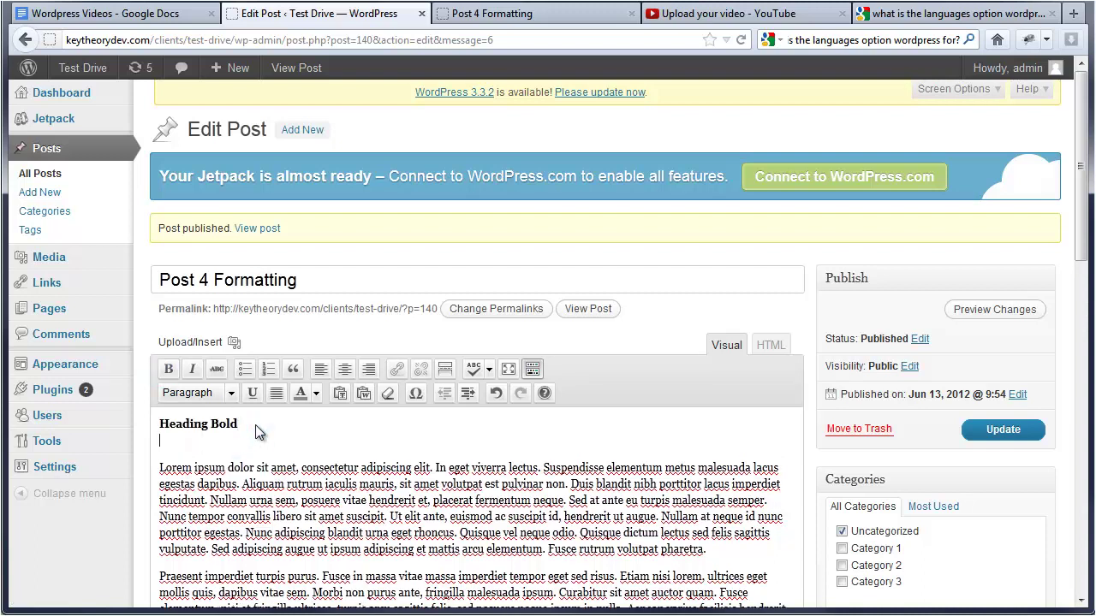
text(Heading Italic)
drag(240, 441, 170, 441)
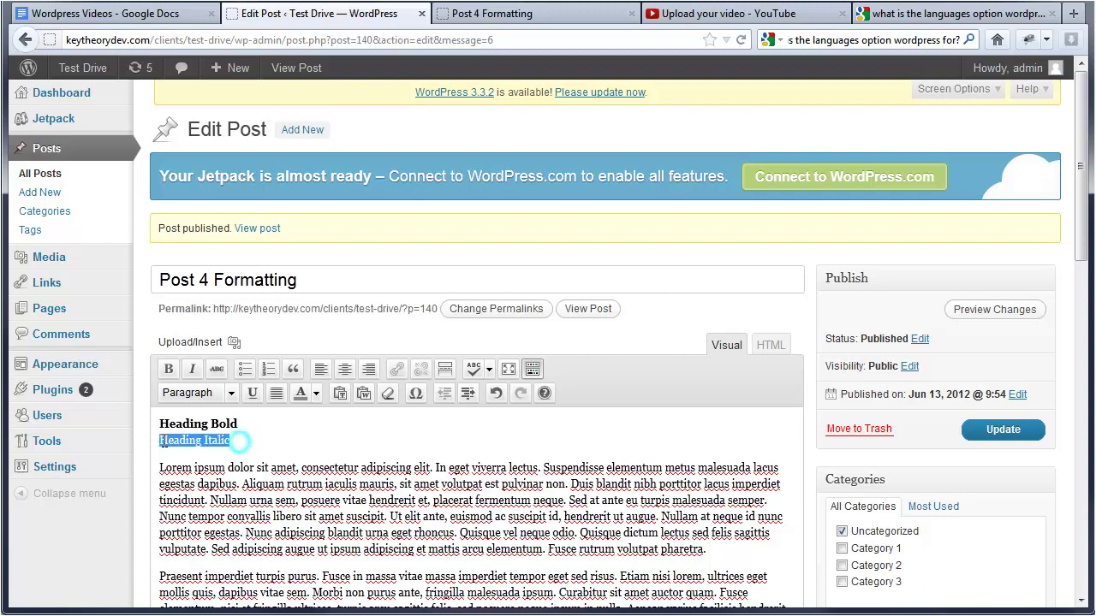
click(192, 368)
click(242, 439)
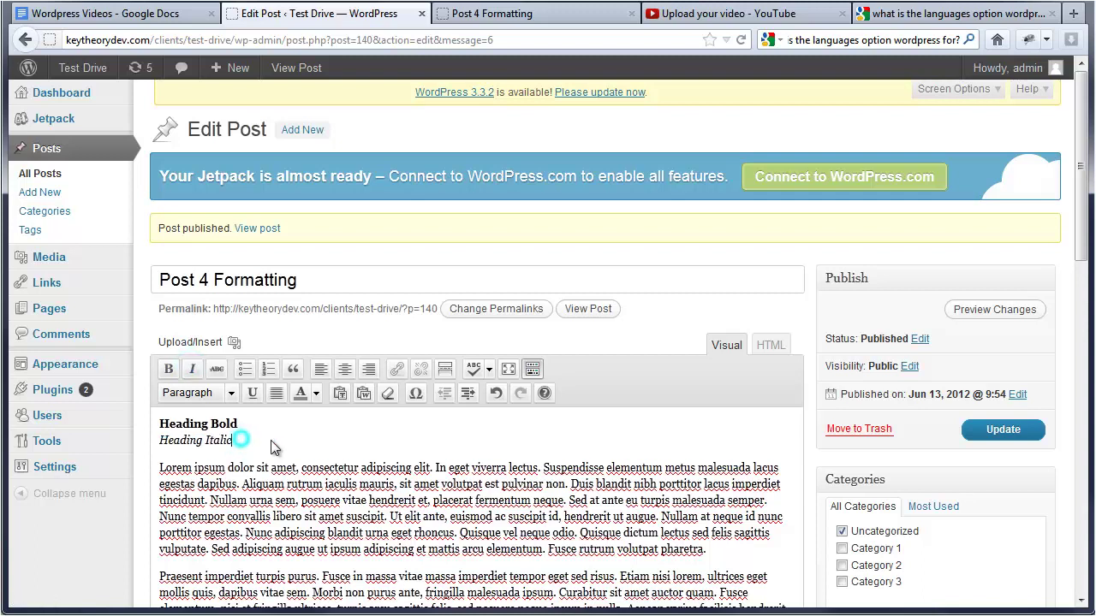
Step: Add a "Strike Through" line below the italic heading and apply strikethrough formatting to it
key(Return)
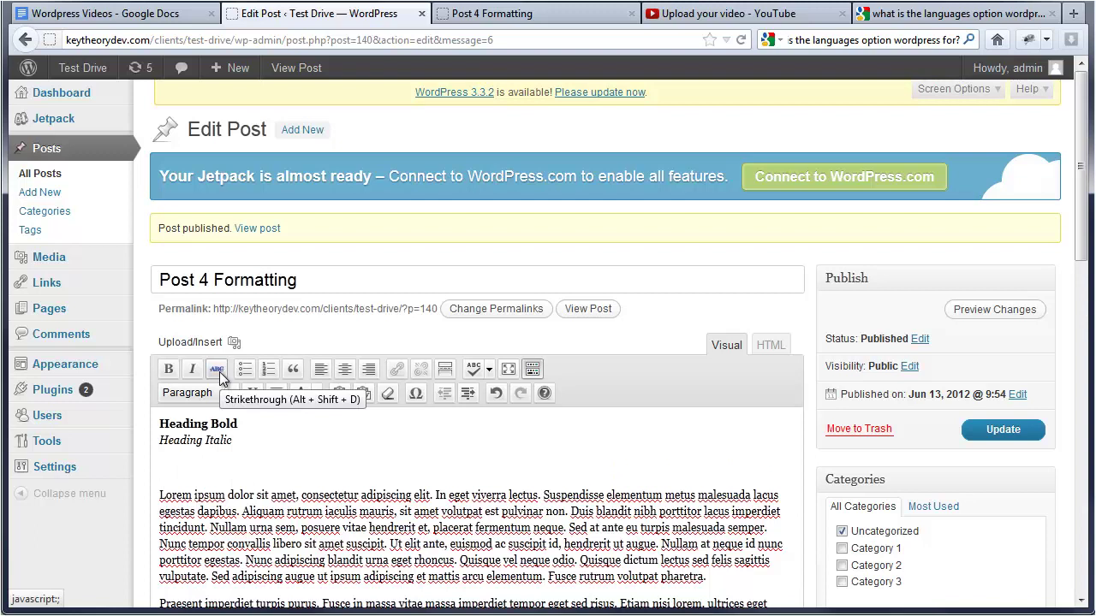
click(174, 455)
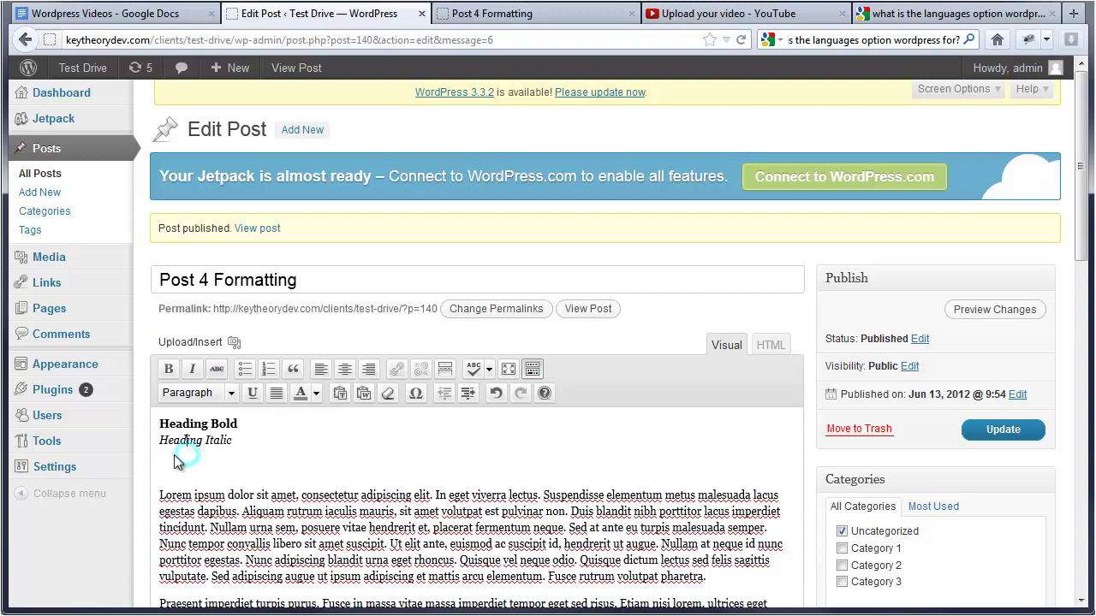
click(237, 442)
key(Return)
text(Strike Through)
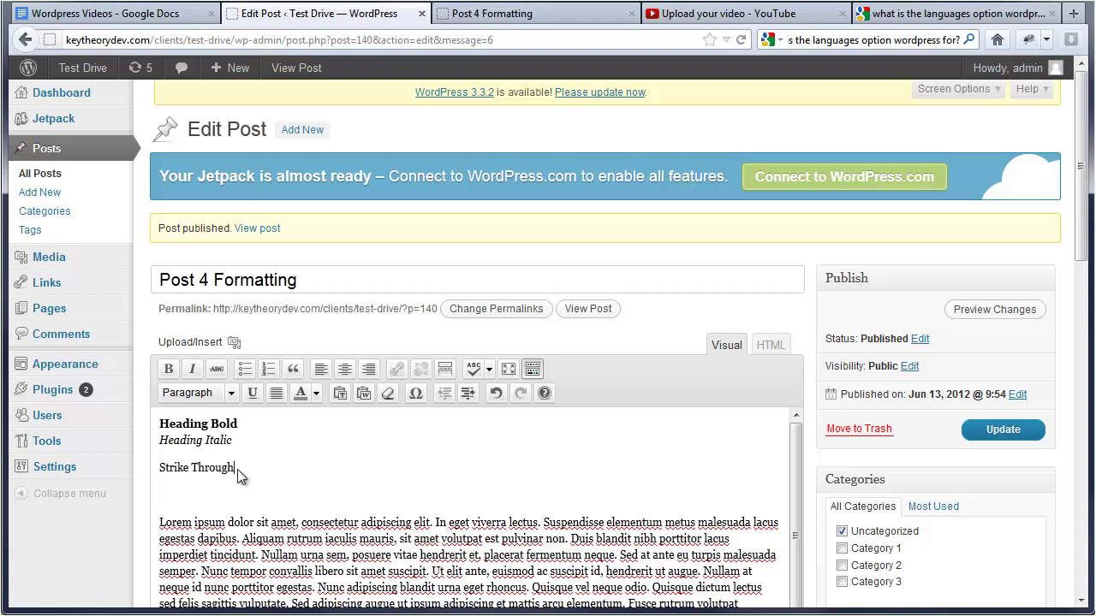
drag(242, 469, 159, 468)
click(216, 368)
Step: Replace the paragraph gap between Heading Italic and Strike Through with a single line break
click(247, 443)
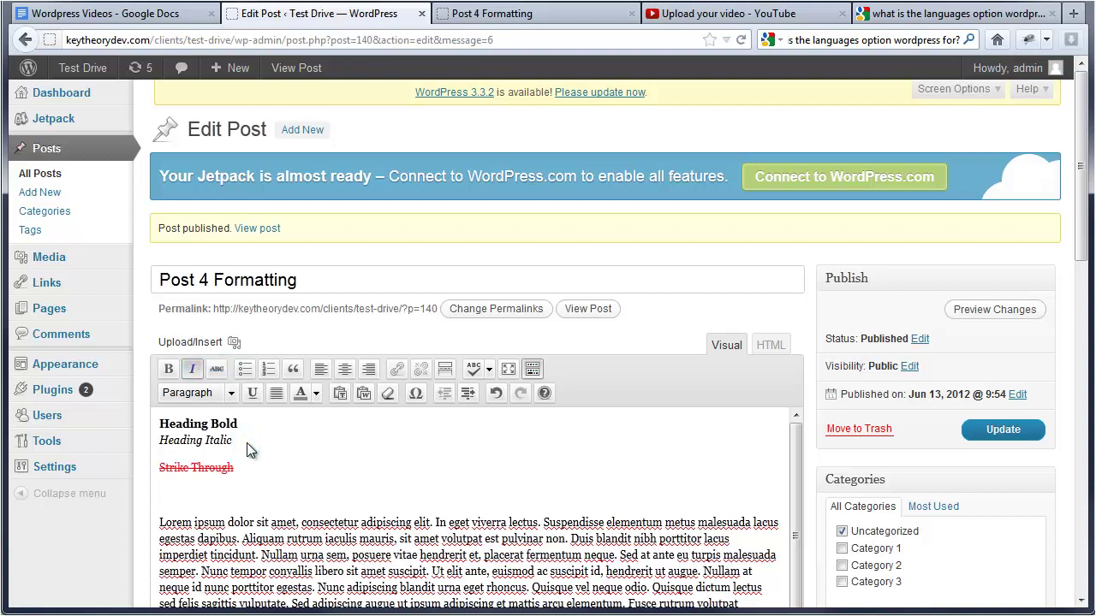
key(Delete)
key(shift+Return)
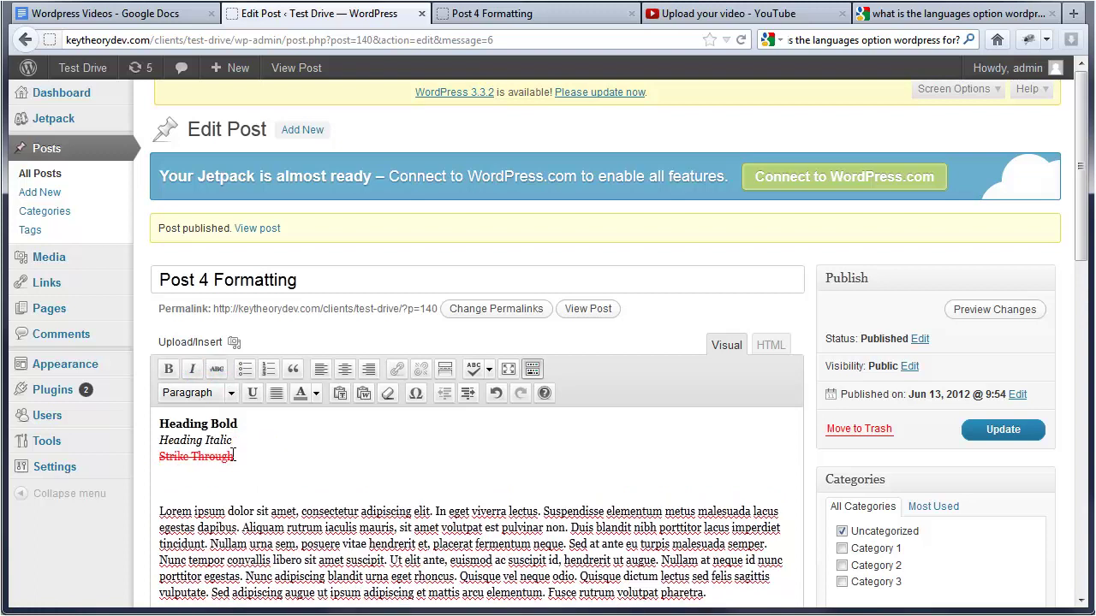
Step: Turn the Heading Bold, Heading Italic and Strike Through lines into an unordered list
click(255, 457)
drag(255, 457, 159, 423)
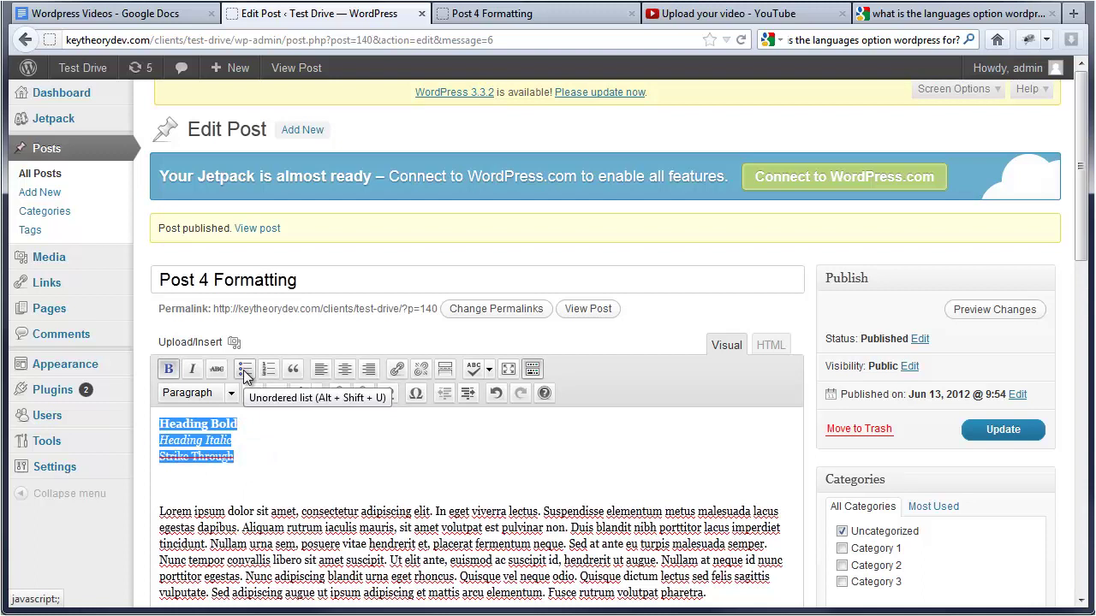
click(244, 371)
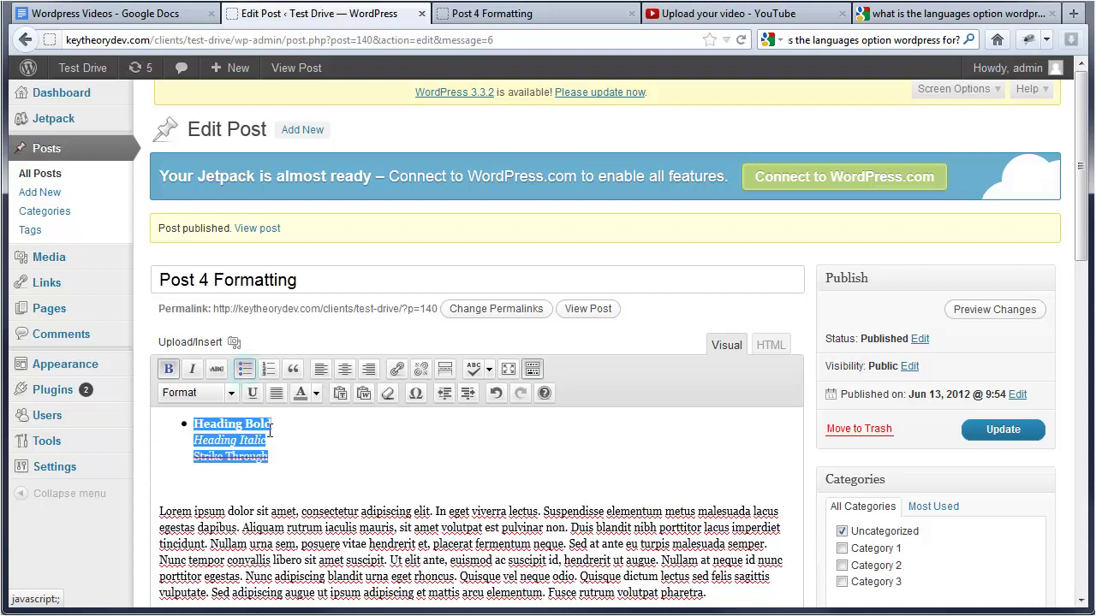
click(300, 458)
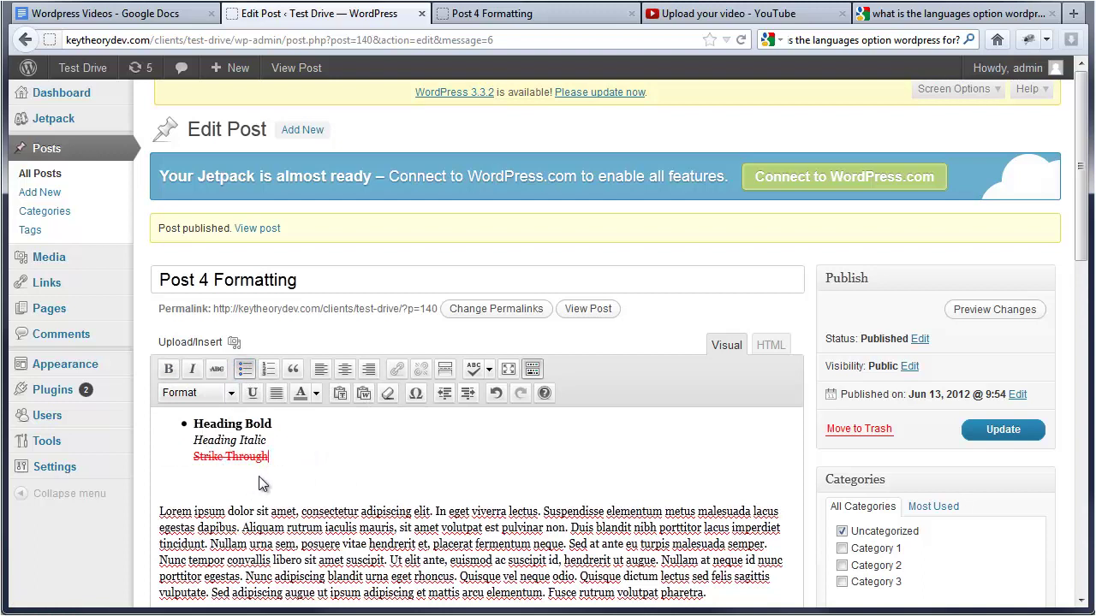
Step: Split the bullet's contents so Heading Bold, Heading Italic and Strike Through are three separate bullets without stray line breaks
click(282, 430)
key(Return)
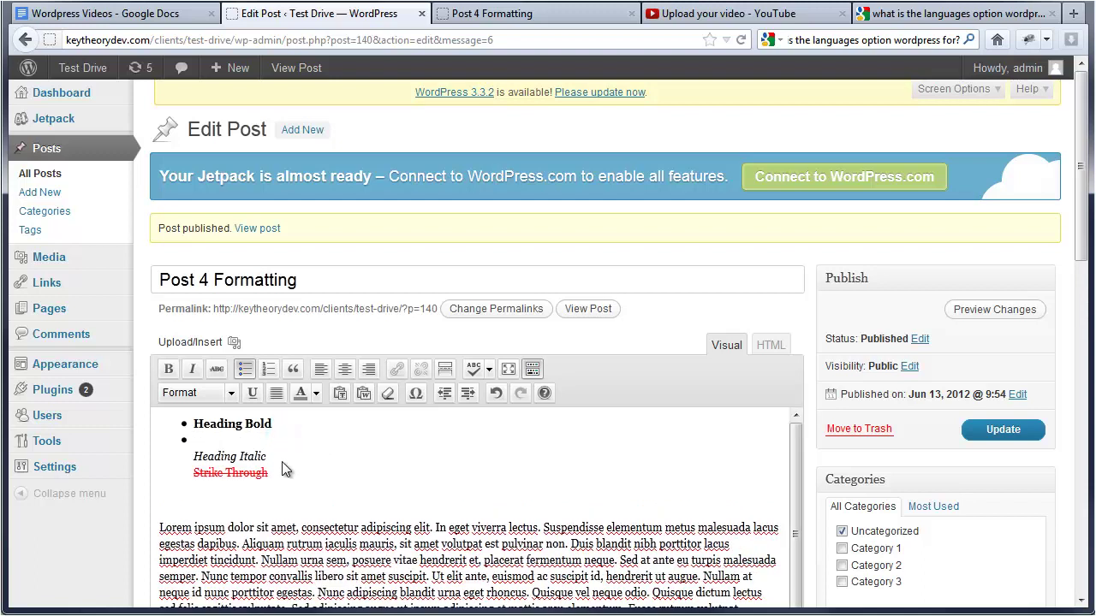
key(Delete)
click(280, 438)
key(Delete)
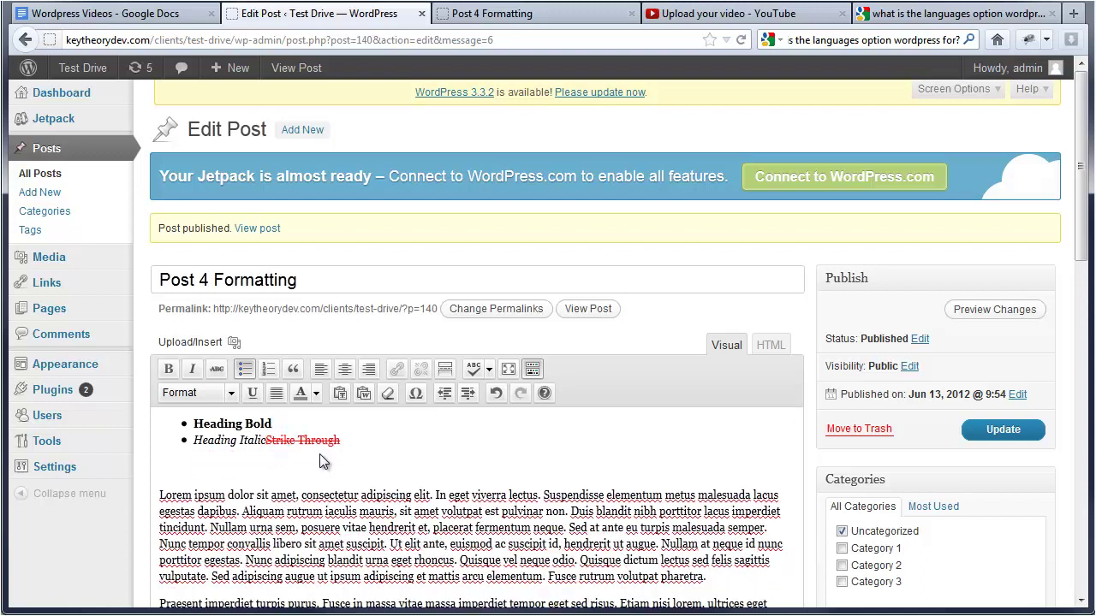
key(Return)
click(288, 456)
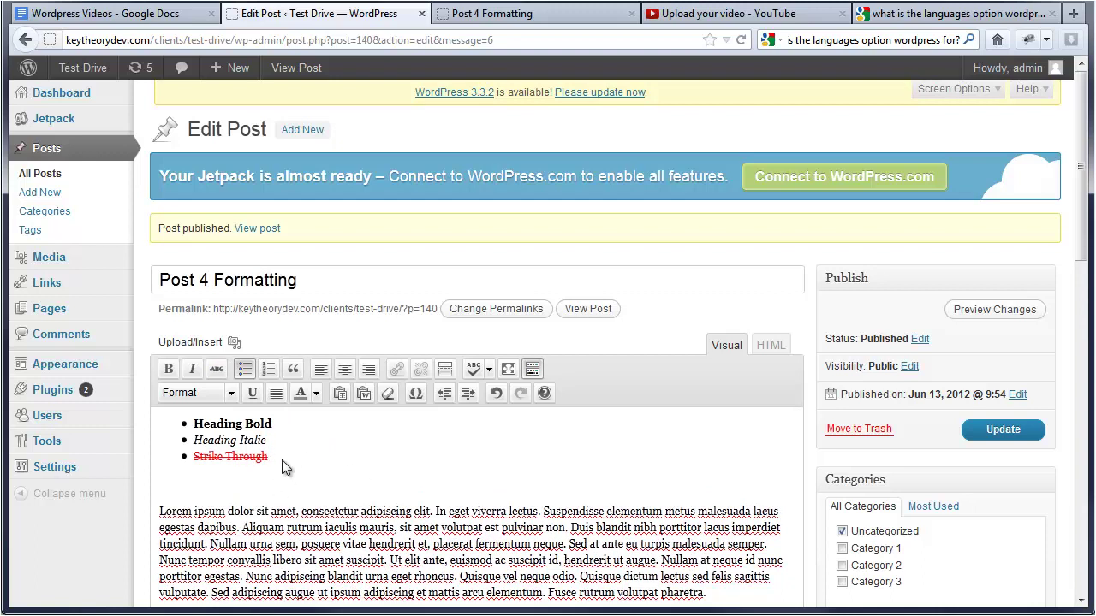
Step: End the bulleted list after Strike Through and add an "Item" paragraph below it
key(Return)
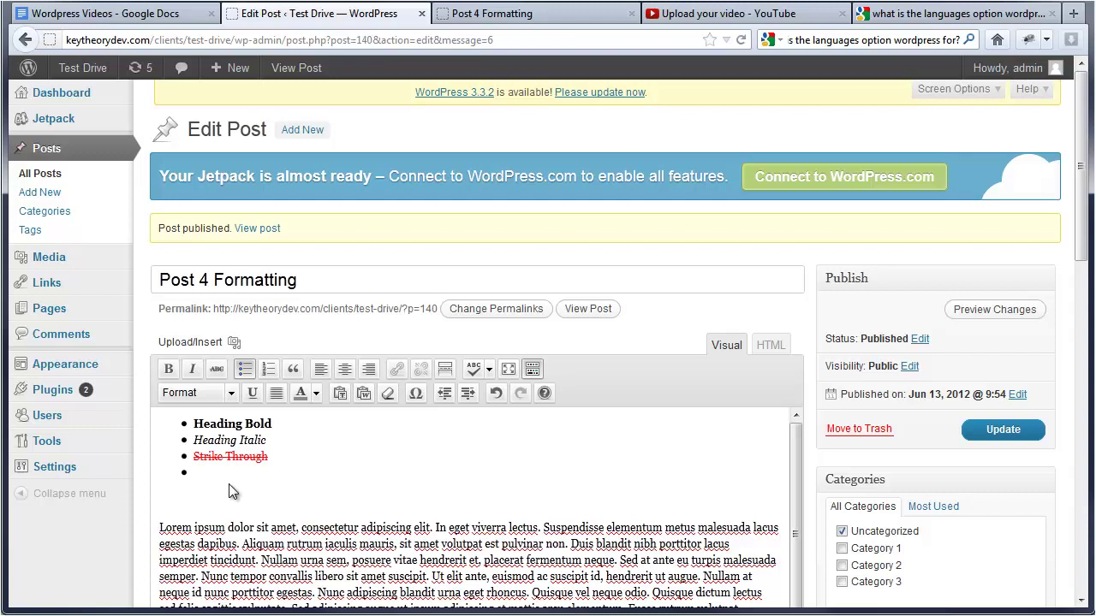
key(Return)
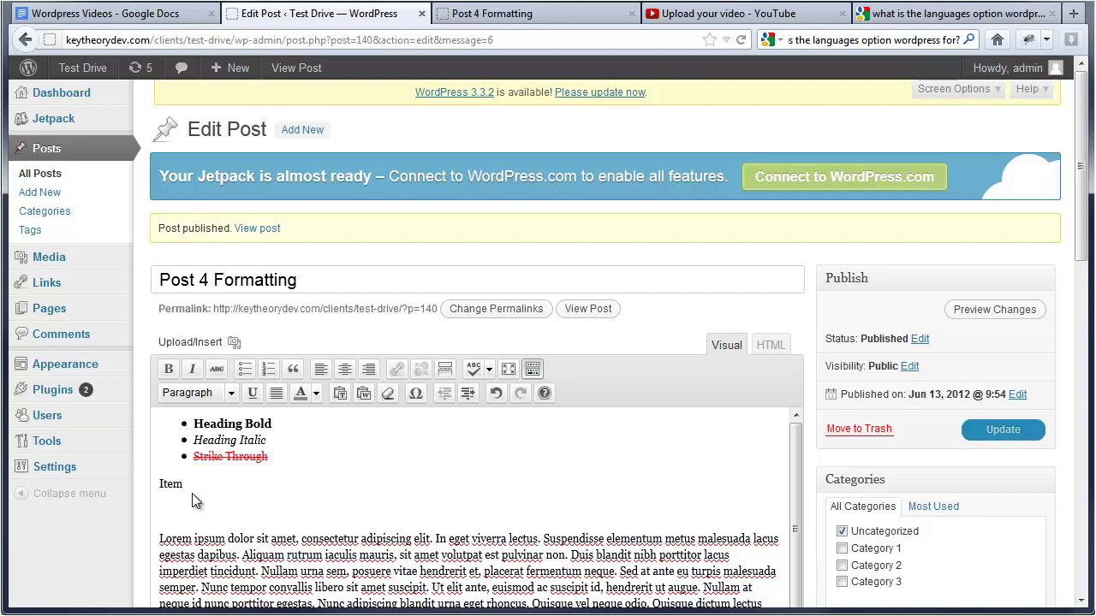
key(Return)
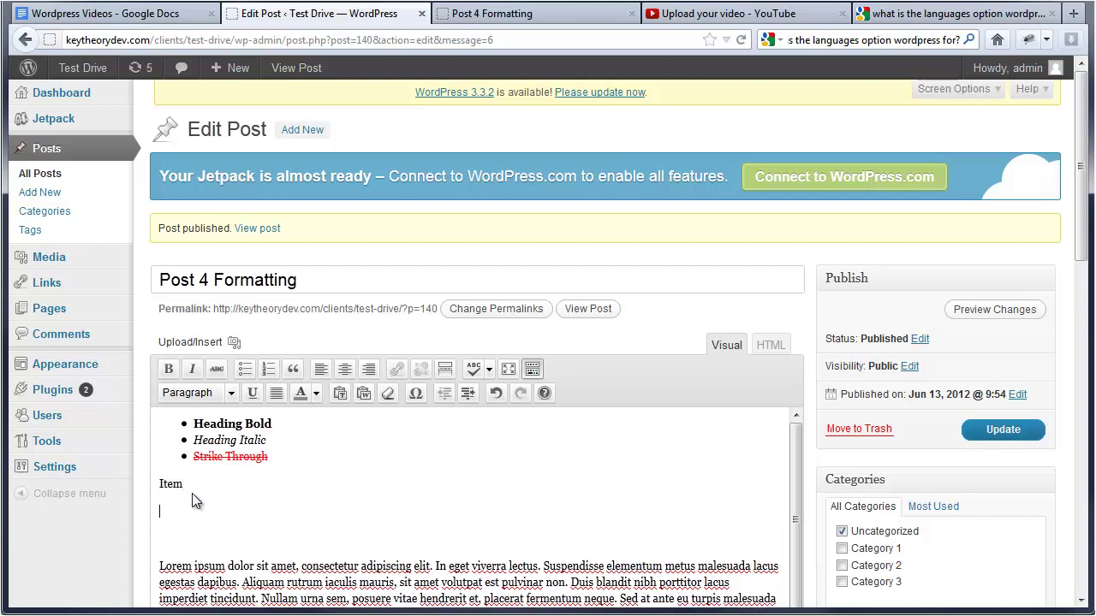
Step: Copy the "Item" text into three more paragraphs below it and remove the surplus blank line between them
drag(191, 486, 153, 490)
key(ctrl+c)
click(250, 498)
key(ctrl+v)
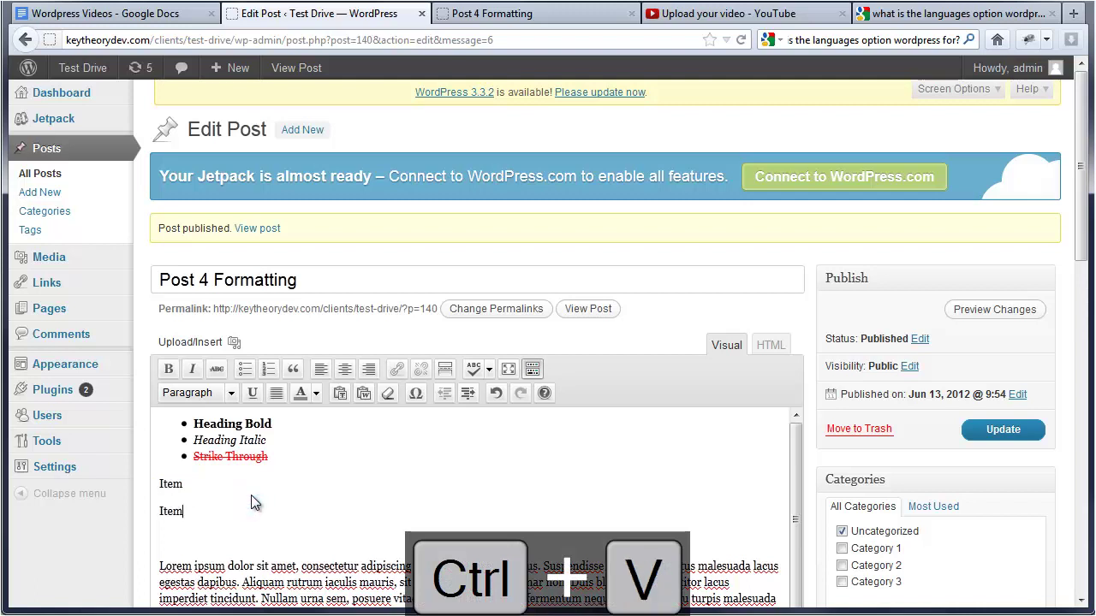
key(Return)
key(ctrl+v)
key(Return)
key(Return)
key(ctrl+v)
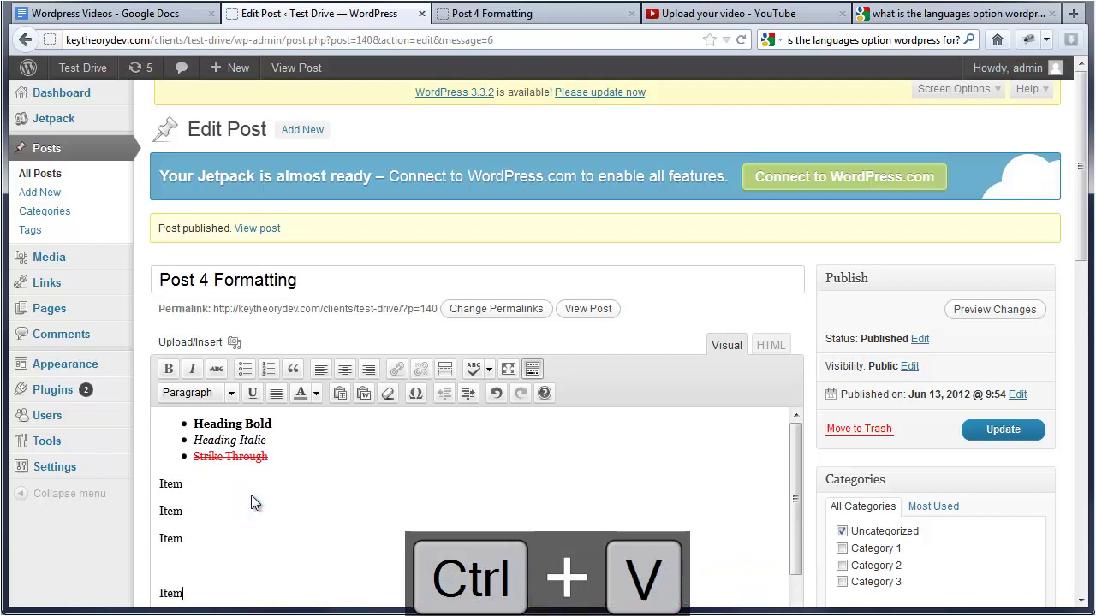
click(226, 536)
key(Delete)
Step: Convert the four "Item" lines into a numbered list
scroll(226, 548, down, 2)
scroll(207, 505, up, 2)
click(187, 562)
drag(187, 562, 157, 485)
click(268, 369)
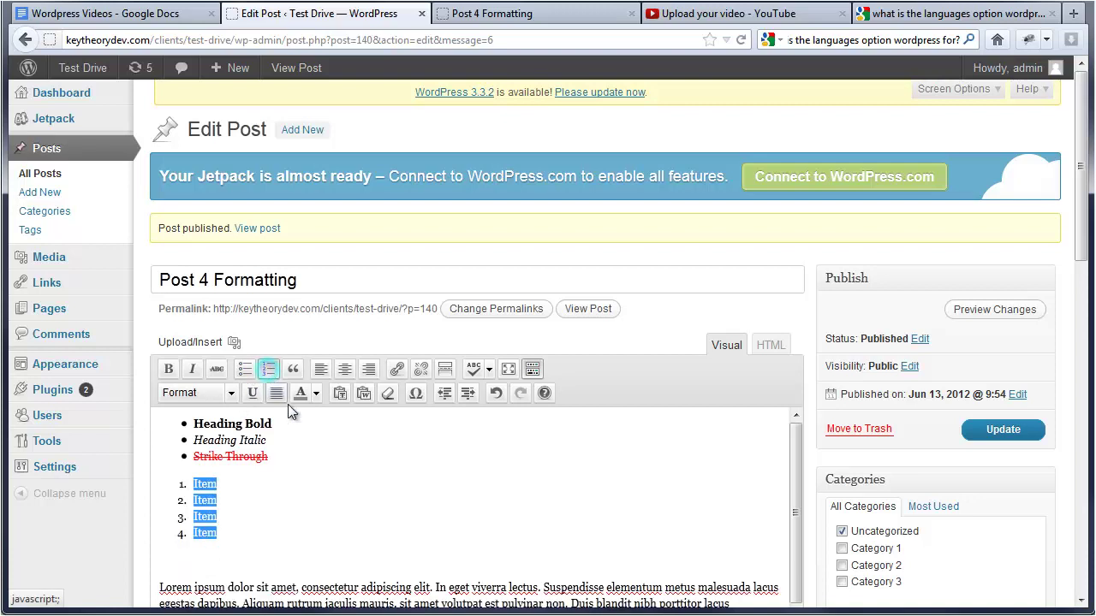
click(257, 514)
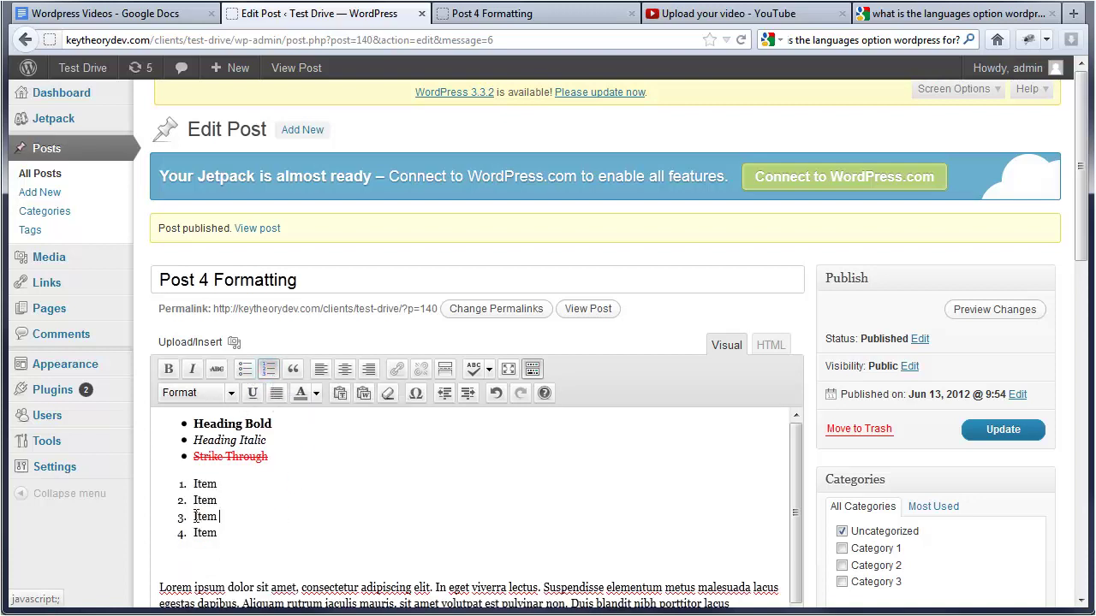
Step: Split the first Lorem ipsum paragraph before "Nullam urna sem" and after "porttitor egestas." to isolate that passage as its own paragraph
scroll(302, 513, down, 3)
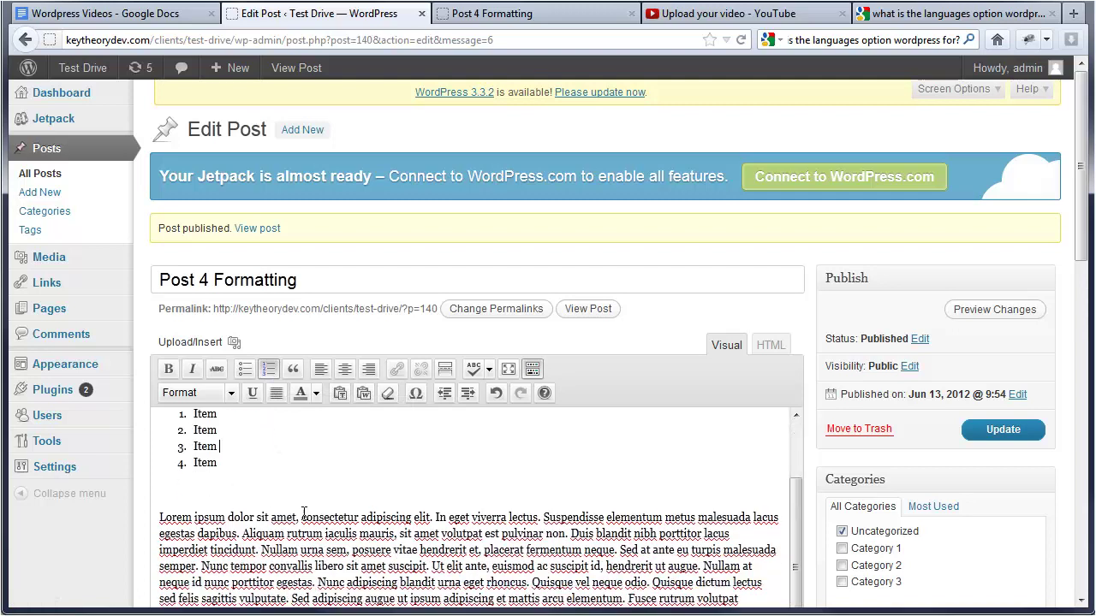
scroll(303, 514, up, 3)
click(302, 516)
scroll(303, 516, down, 2)
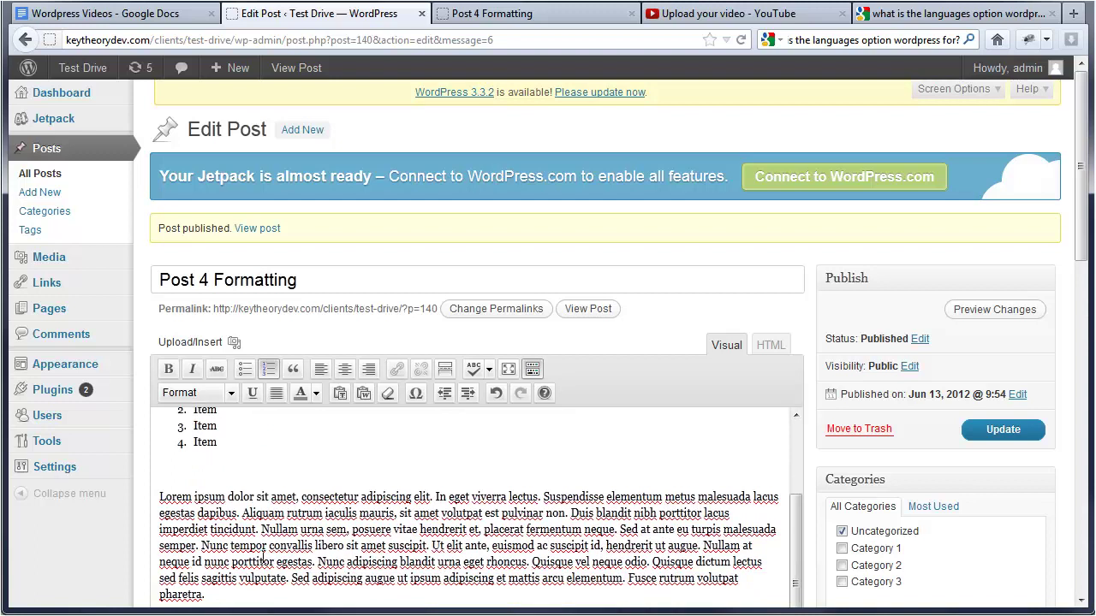
click(260, 529)
key(Return)
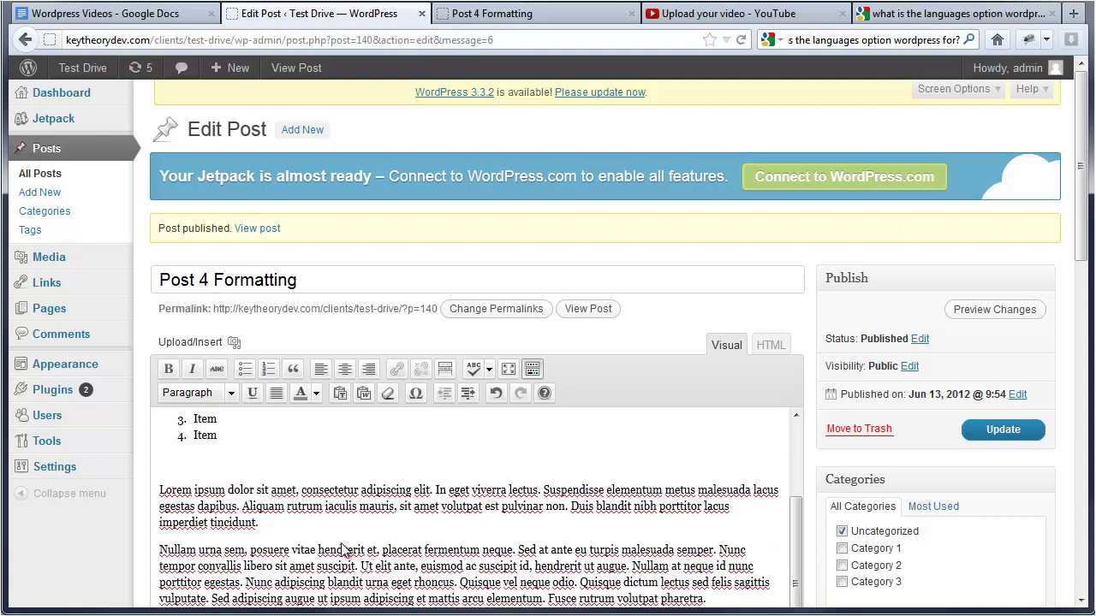
click(246, 579)
scroll(248, 580, down, 2)
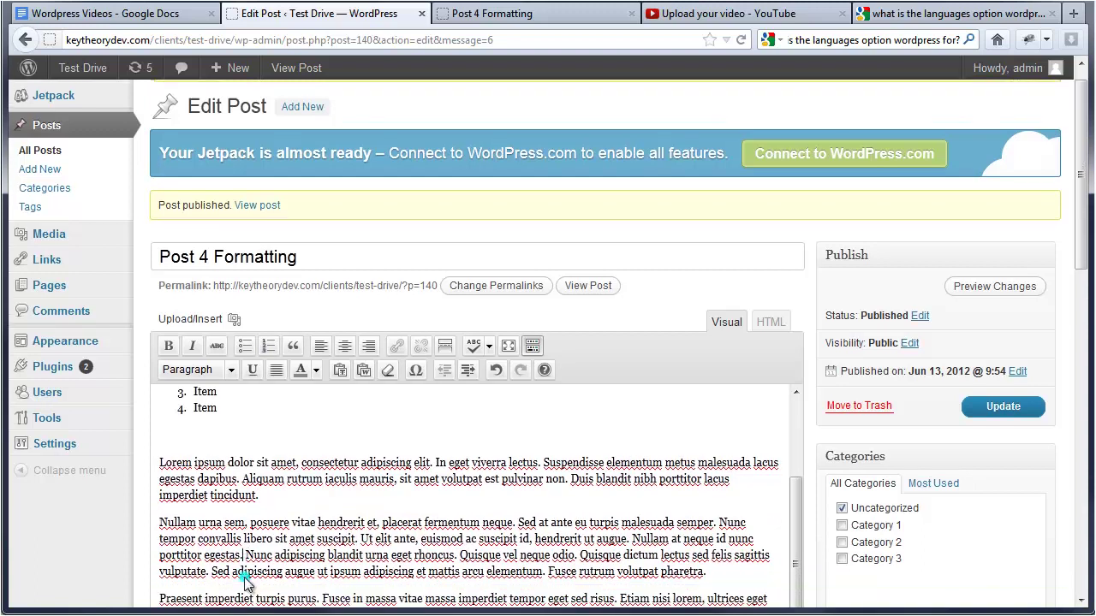
key(Return)
Step: Format the "Nullam urna sem" paragraph as a blockquote
drag(244, 482, 157, 449)
click(292, 269)
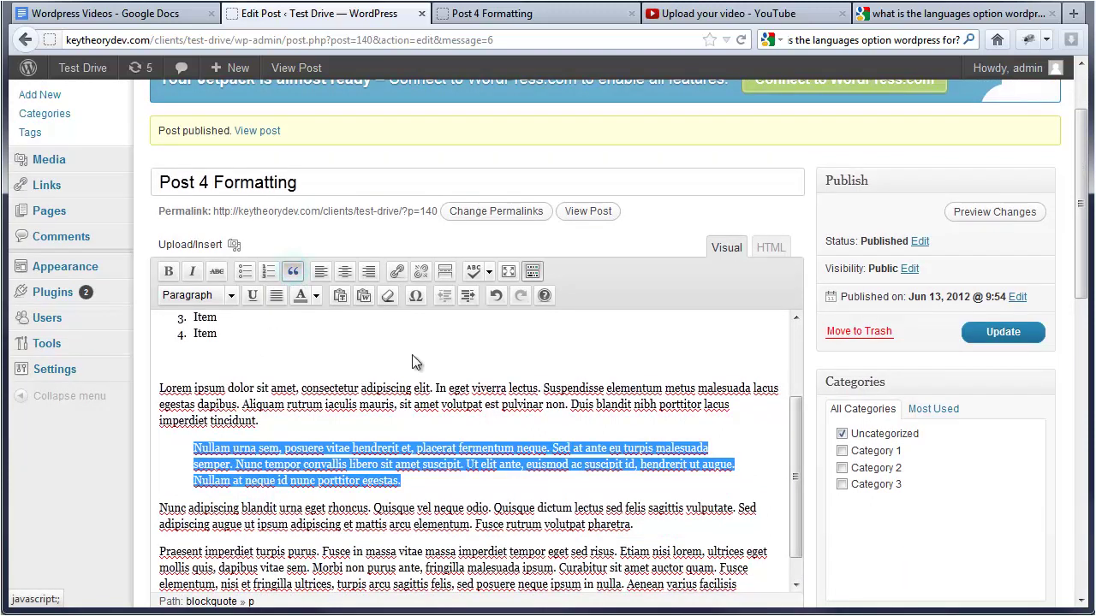
click(416, 428)
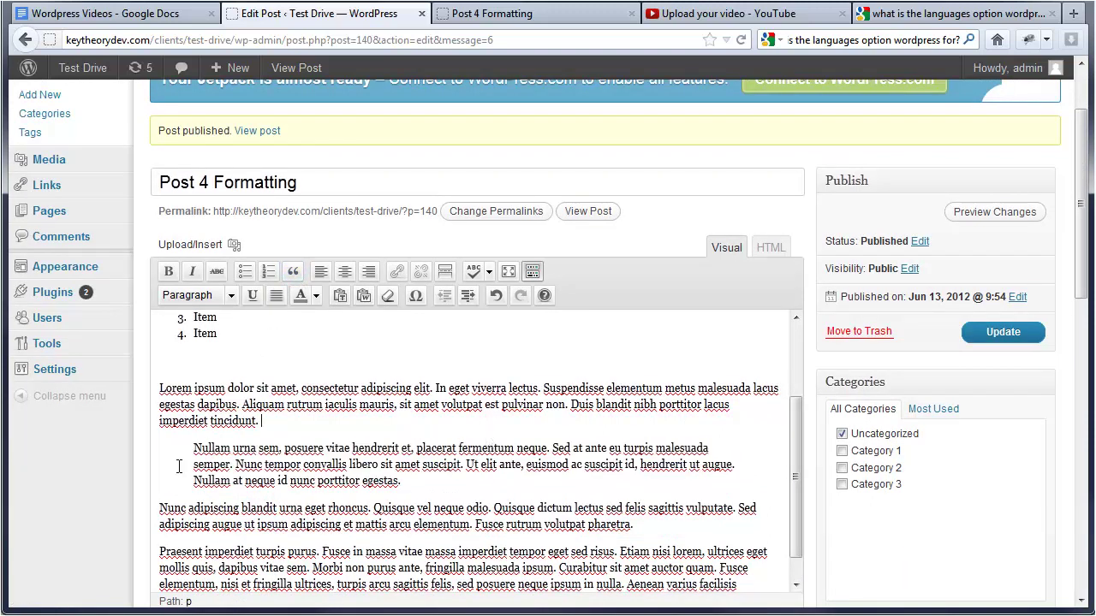
Step: Italicize the blockquote text and enclose it in double quotation marks
drag(422, 481, 193, 447)
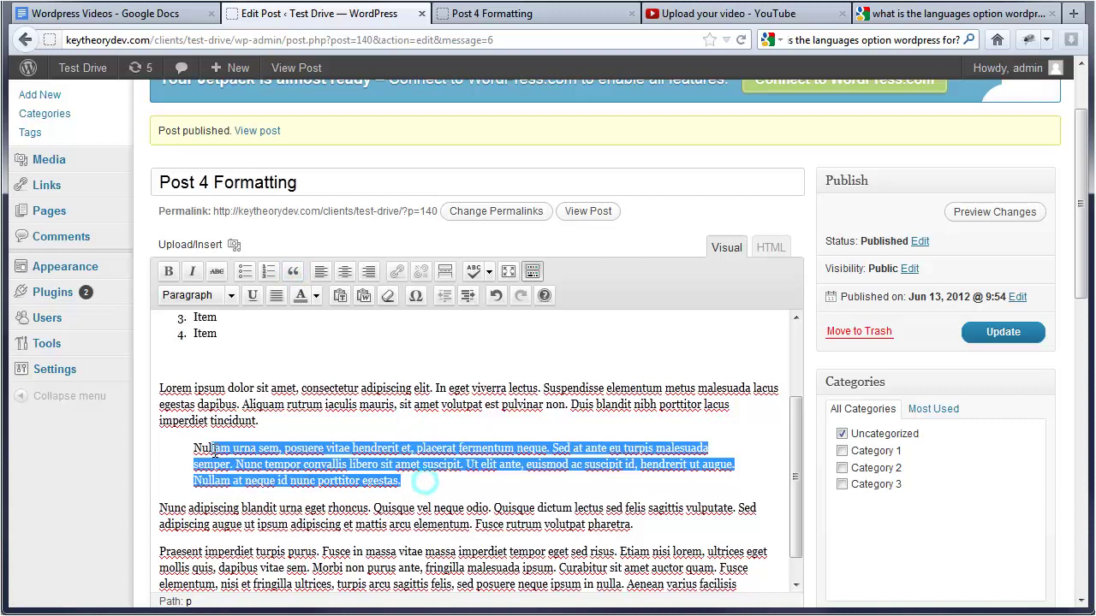
click(192, 271)
click(194, 447)
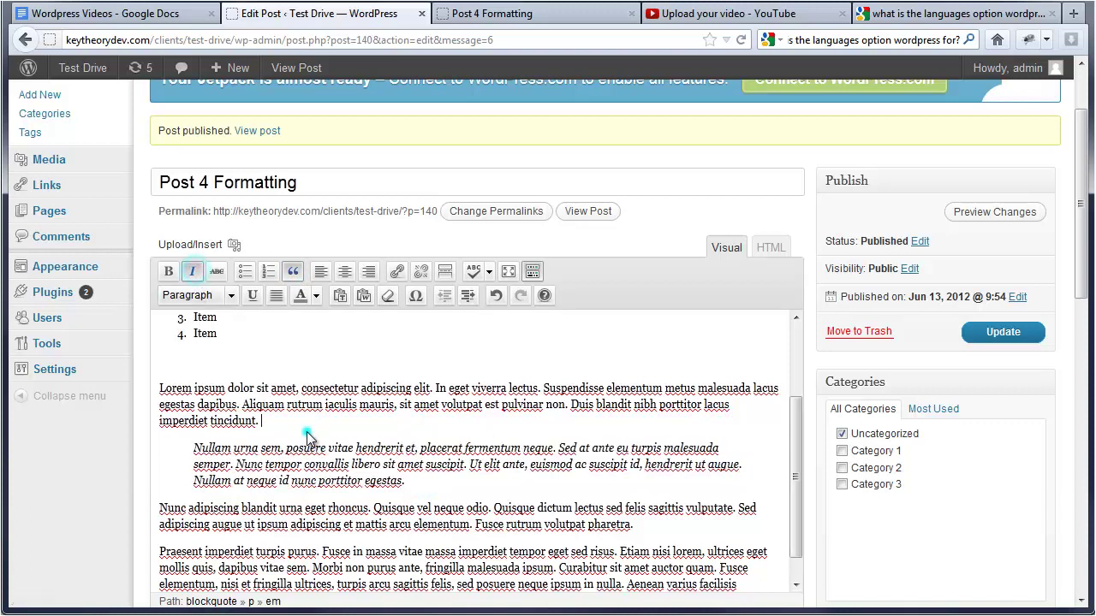
text(")
click(408, 481)
text(")
click(325, 361)
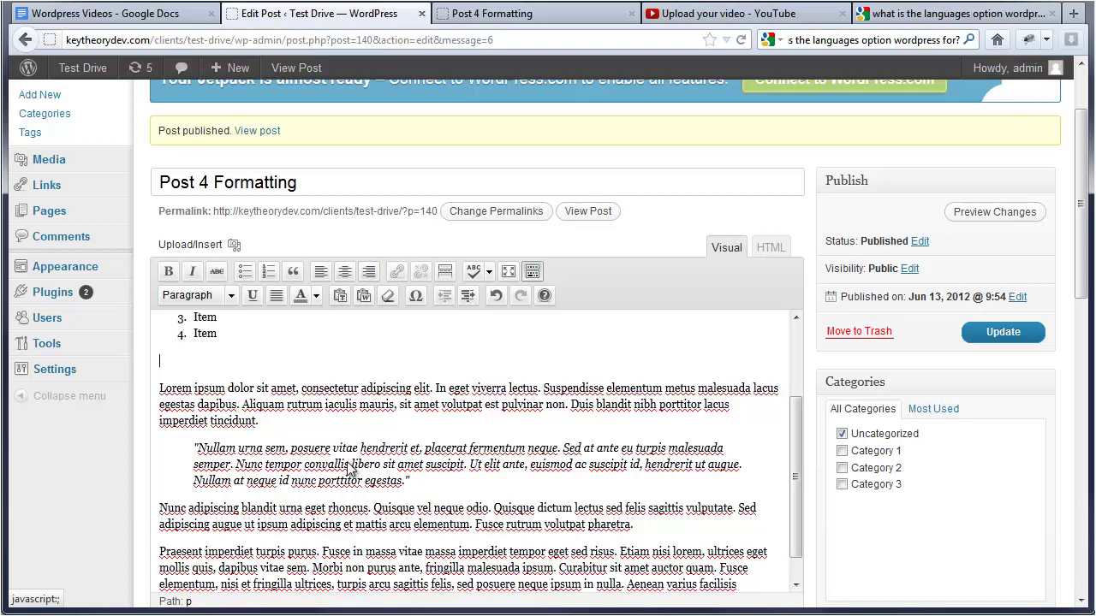
Step: Try center, right and full justification on the "Nunc adipiscing" paragraph, then set it back to left alignment
scroll(360, 450, down, 1)
drag(465, 481, 638, 497)
drag(337, 479, 124, 475)
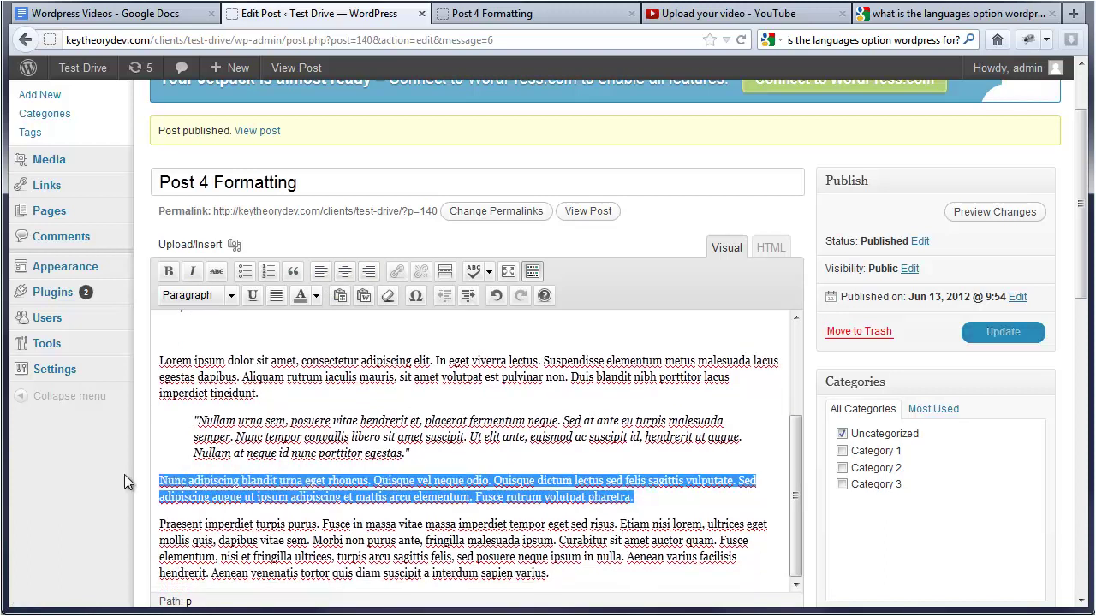
click(318, 271)
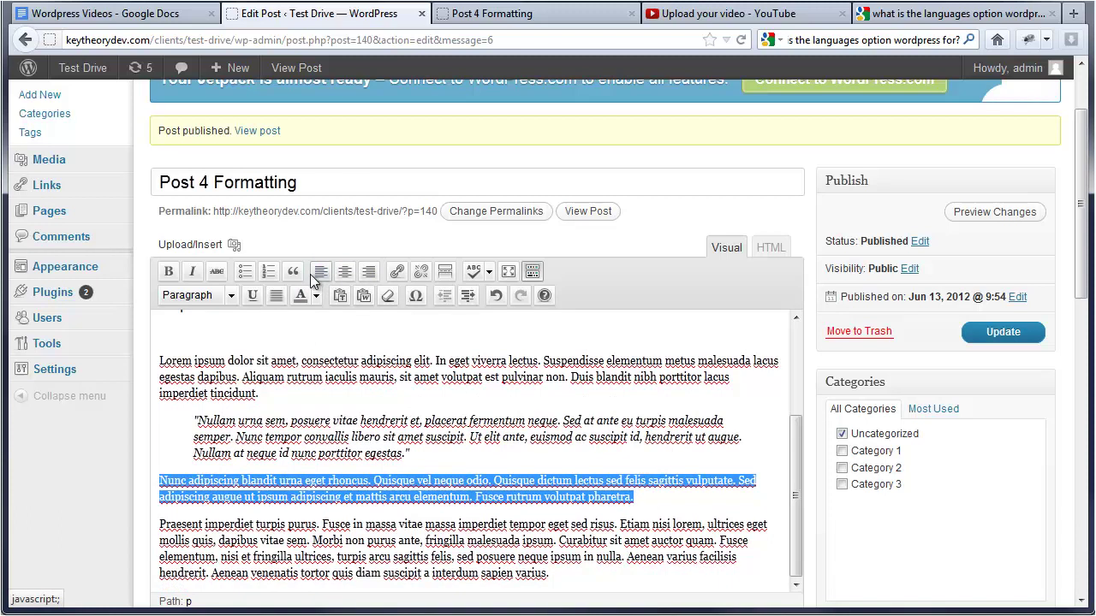
click(347, 275)
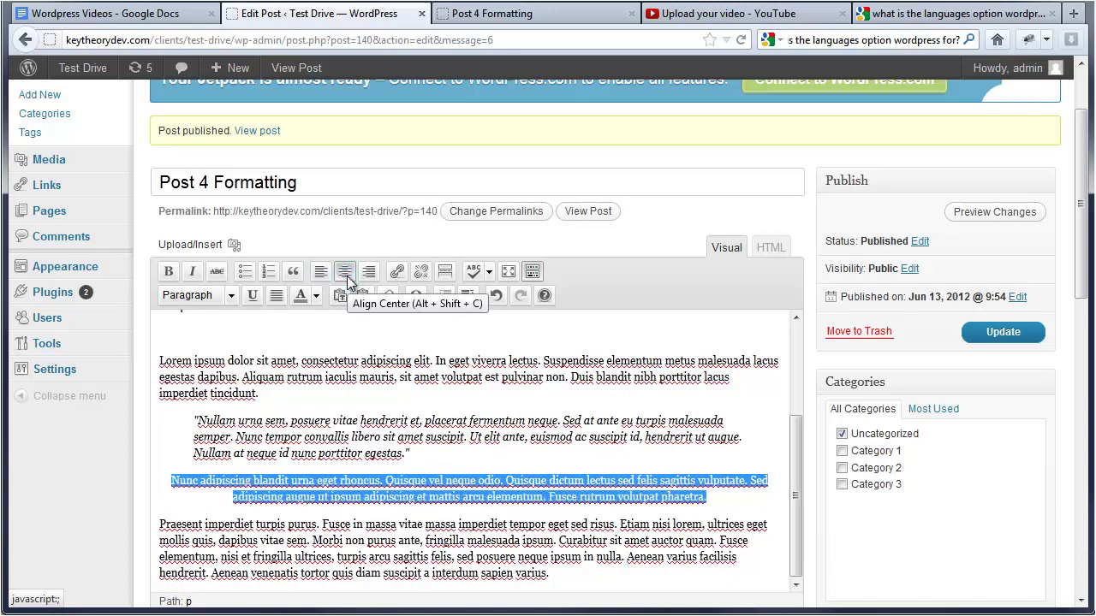
click(366, 272)
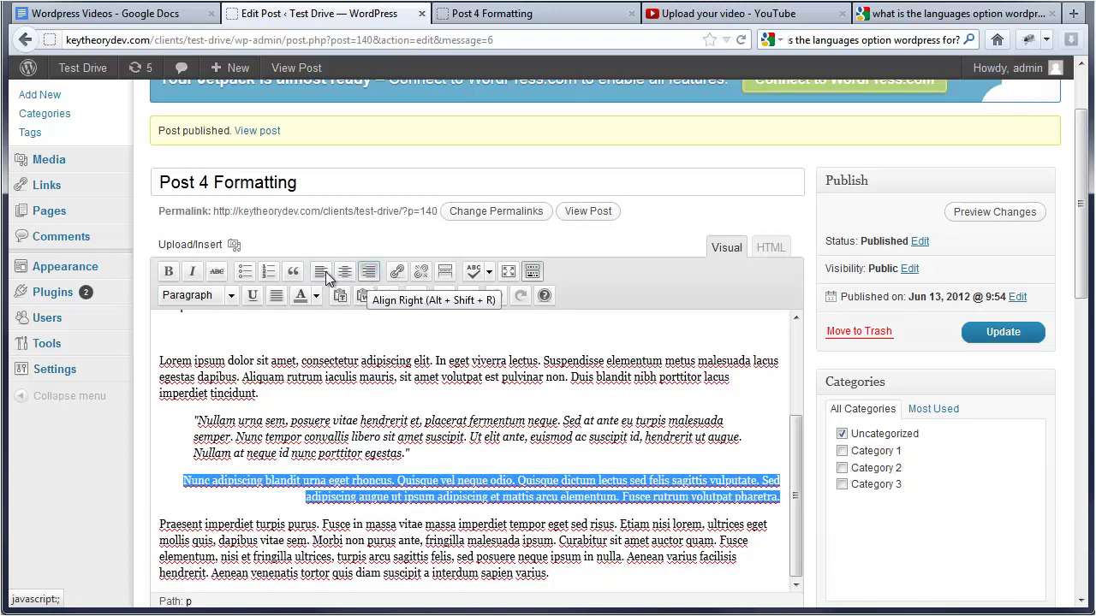
click(278, 296)
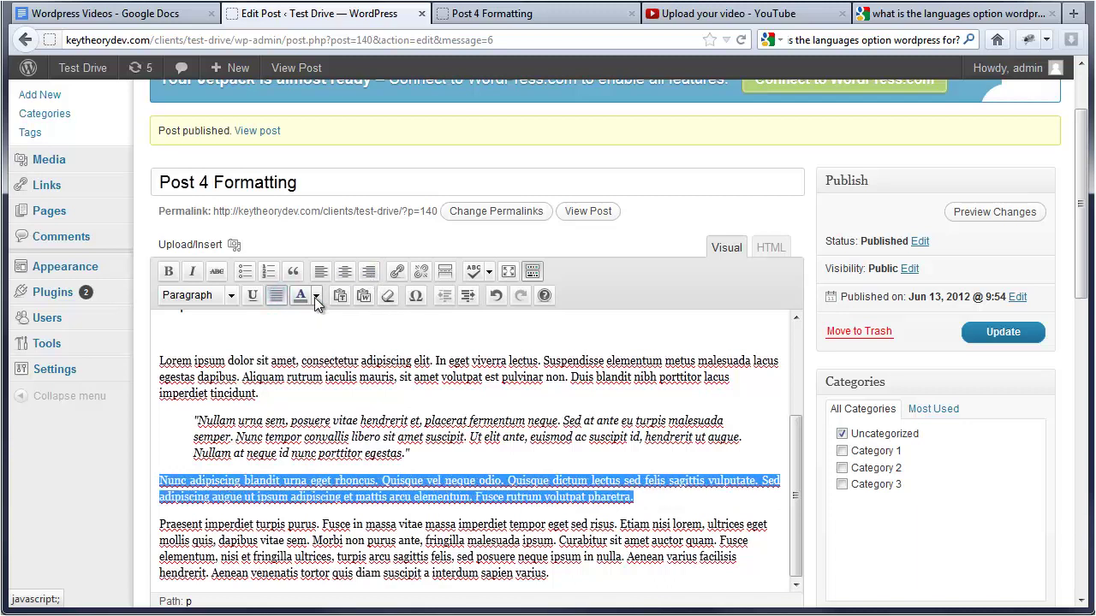
click(321, 272)
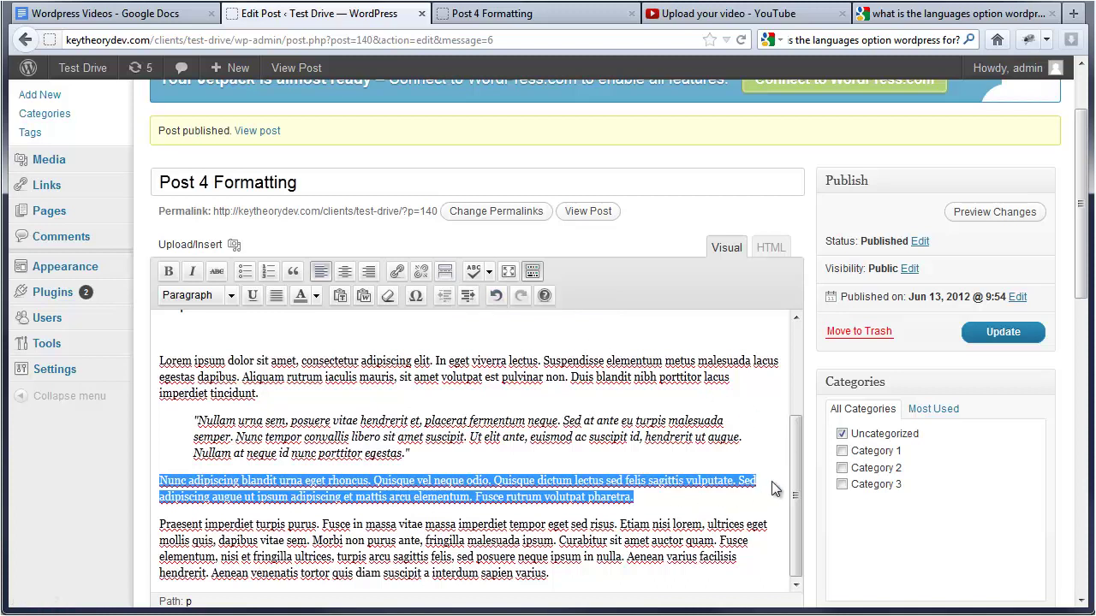
Step: Check which languages the spellchecker offers, leaving the selected language as it is
drag(796, 450, 794, 487)
drag(790, 454, 685, 449)
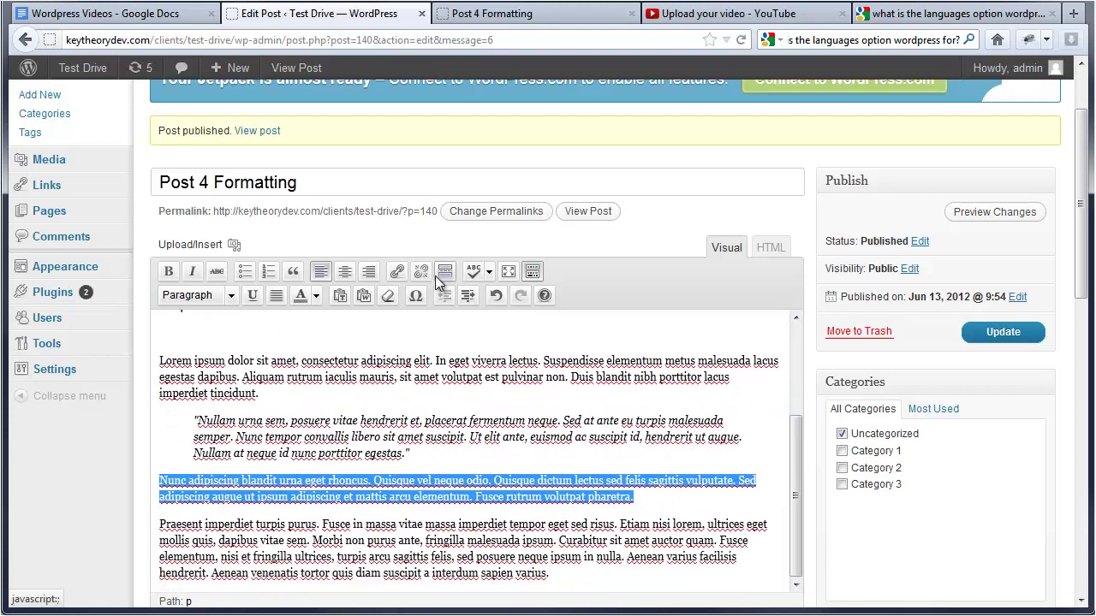
click(484, 436)
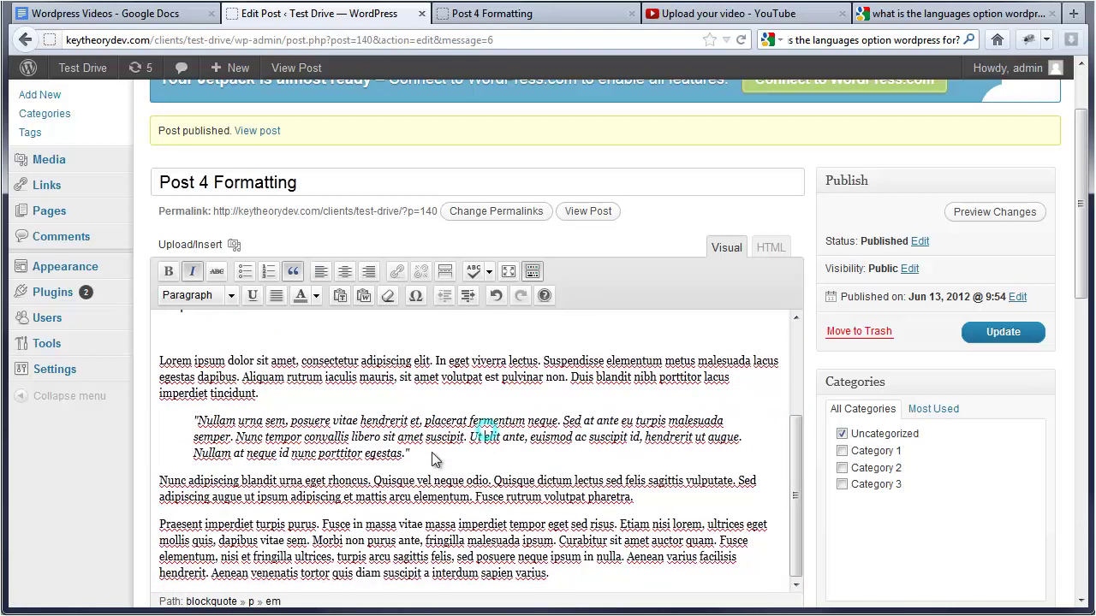
scroll(419, 475, down, 5)
scroll(456, 470, up, 5)
click(488, 271)
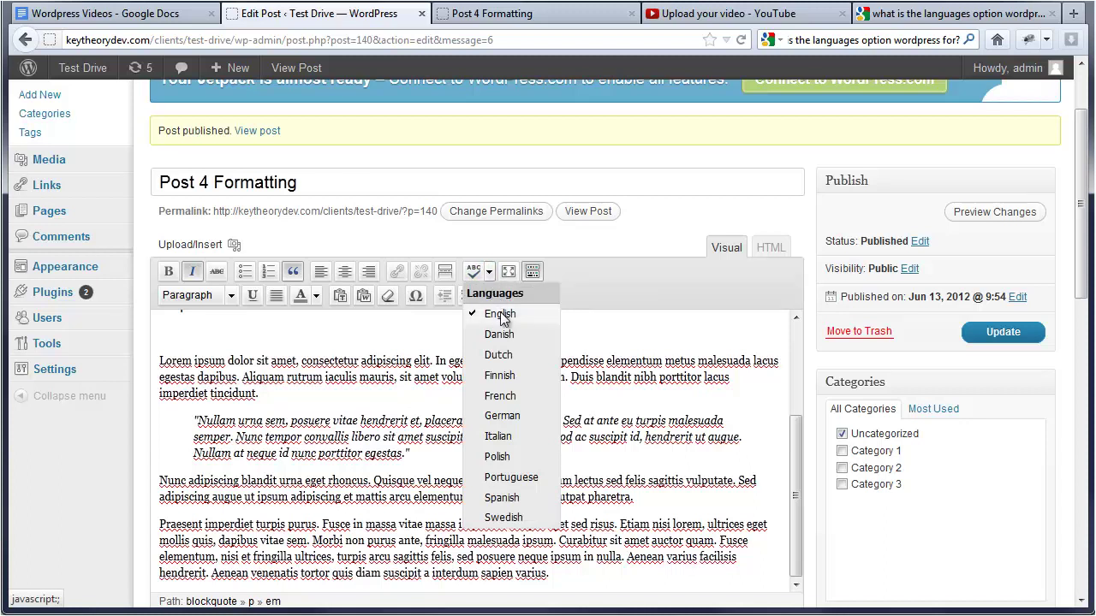
click(610, 320)
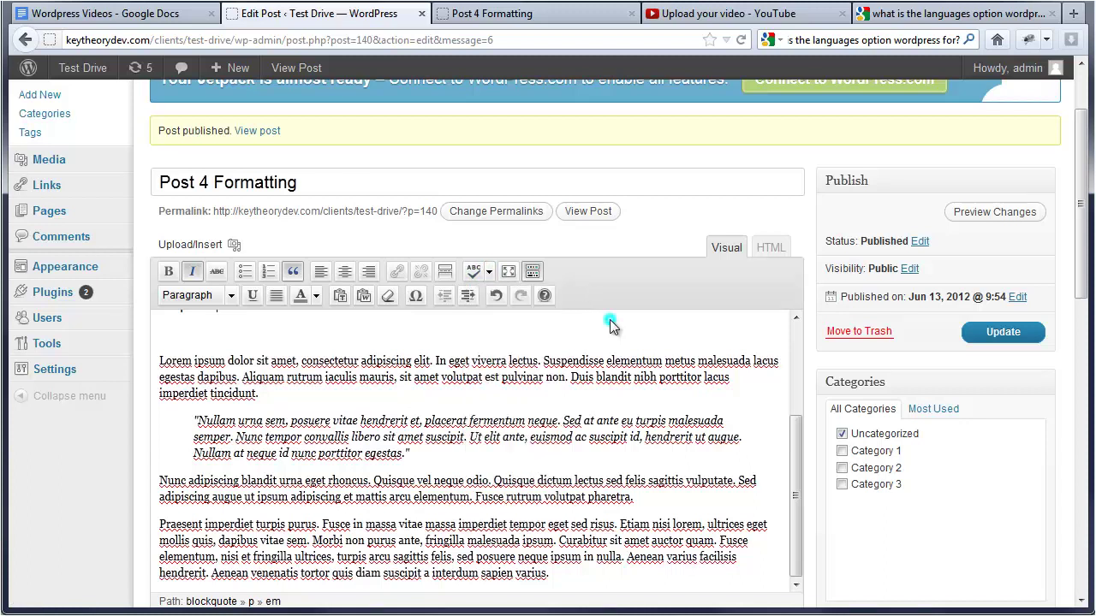
Step: View the post in the fullscreen writing mode and return to the regular editor
click(508, 273)
mouse_move(1080, 115)
mouse_down()
mouse_move(1081, 205)
mouse_move(1086, 104)
mouse_up()
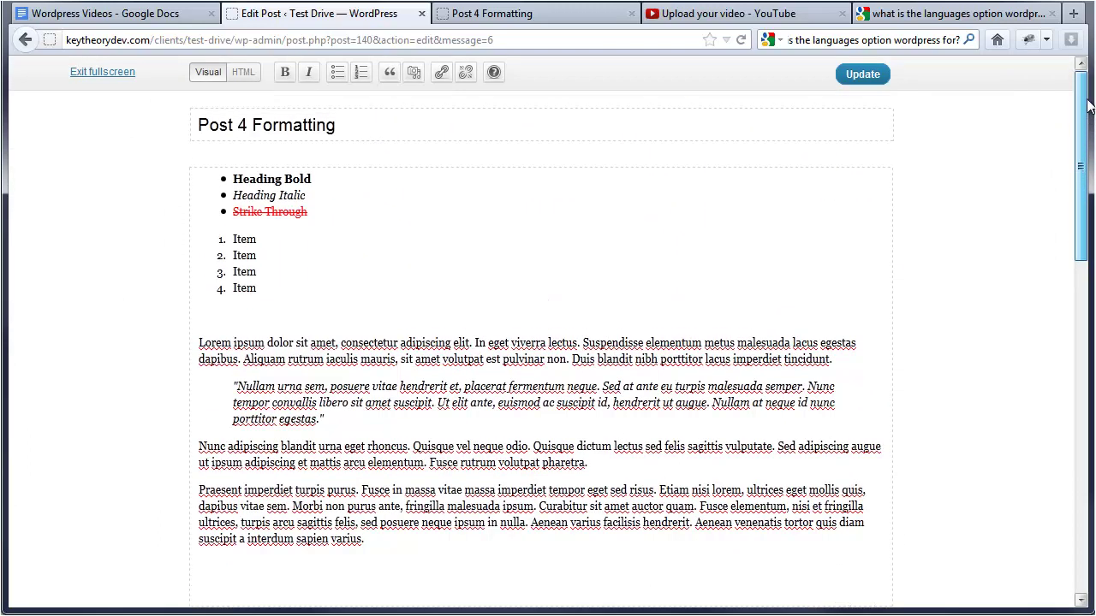
click(98, 75)
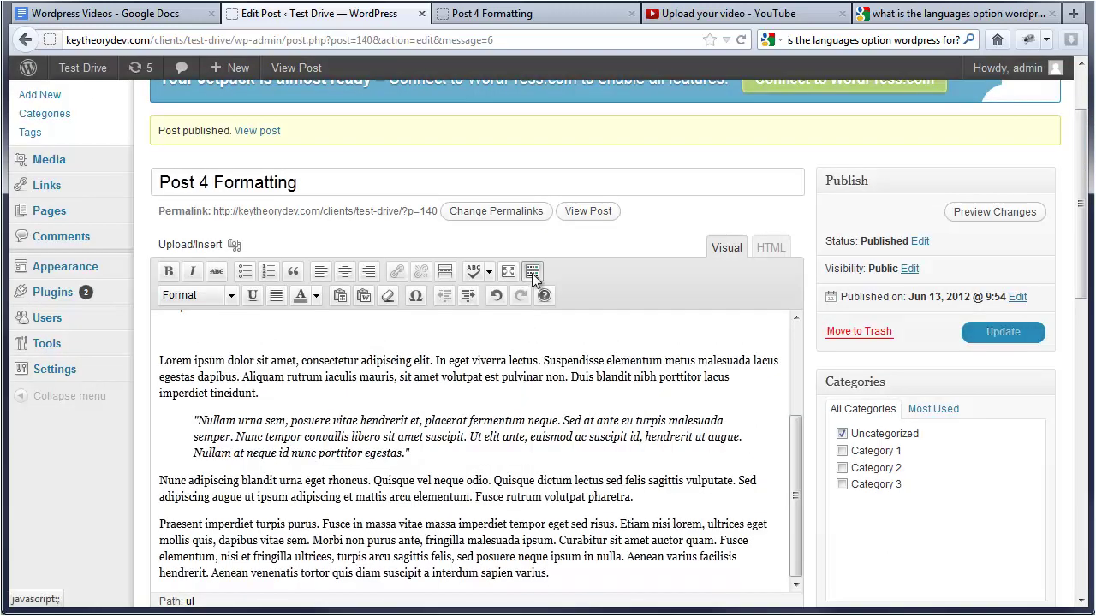
Step: Insert a new line reading "Heading" above the bulleted list at the start of the post
drag(789, 449, 795, 312)
click(271, 337)
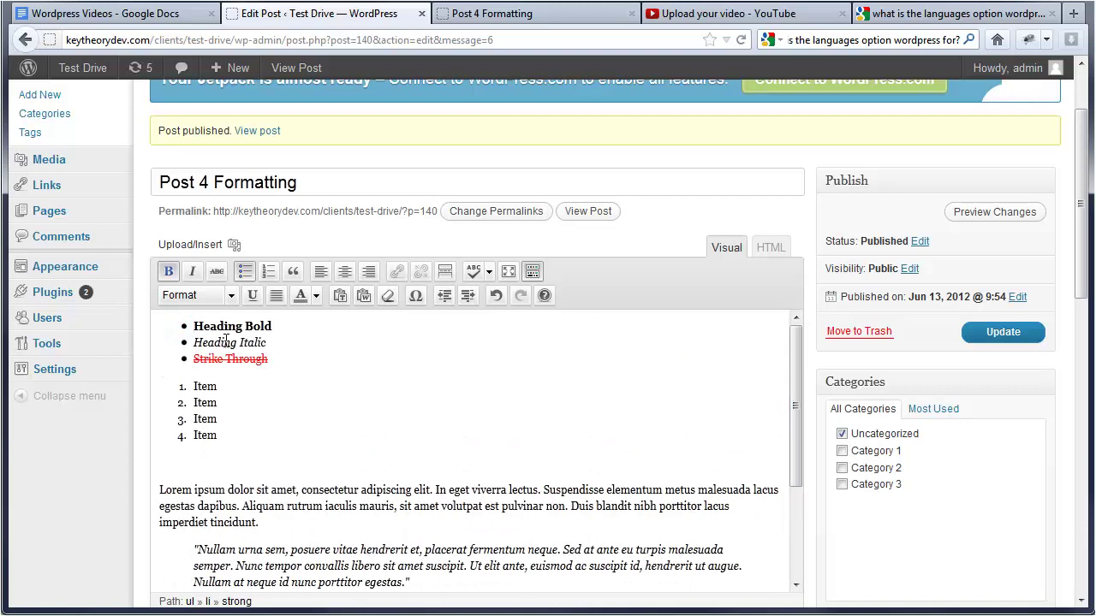
click(188, 327)
key(Return)
click(229, 326)
key(Return)
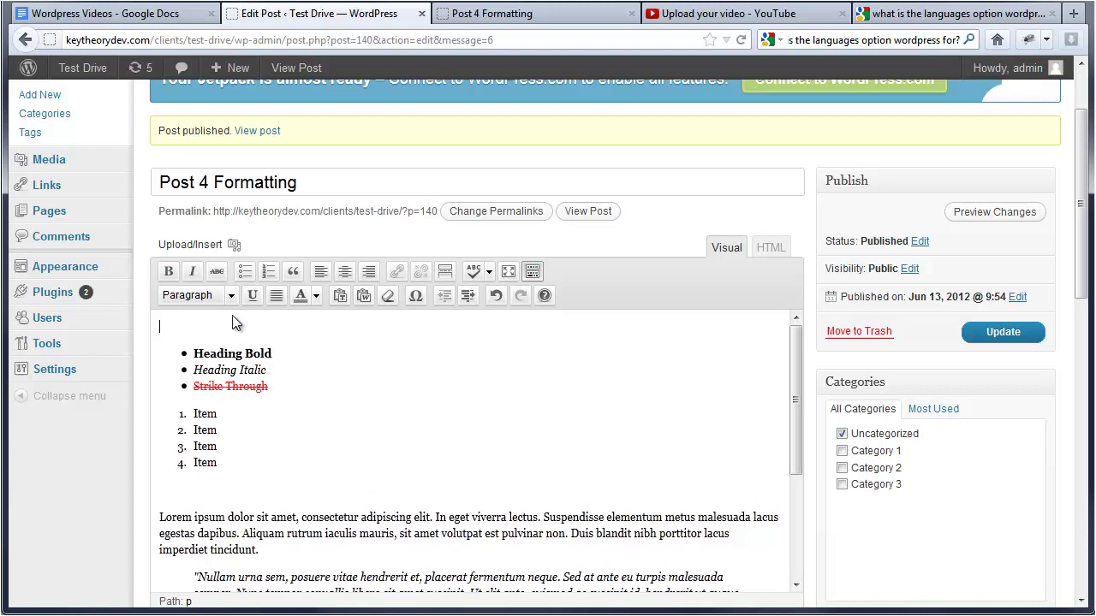
text(Heading)
Step: Format the "Heading" line above the bulleted list as Heading 1
double_click(215, 325)
click(232, 295)
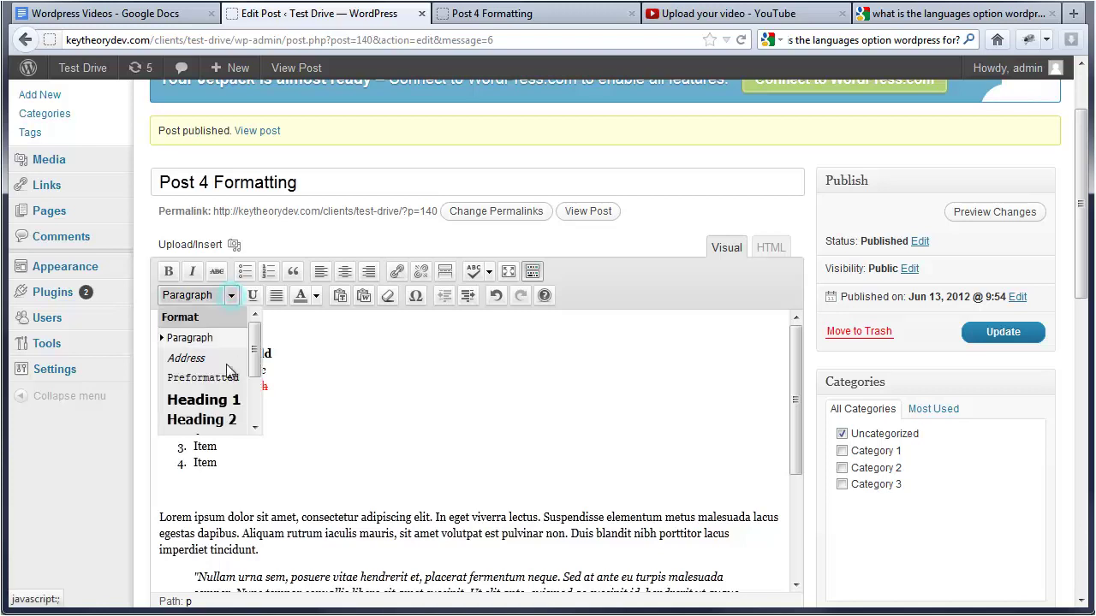
click(214, 401)
click(313, 327)
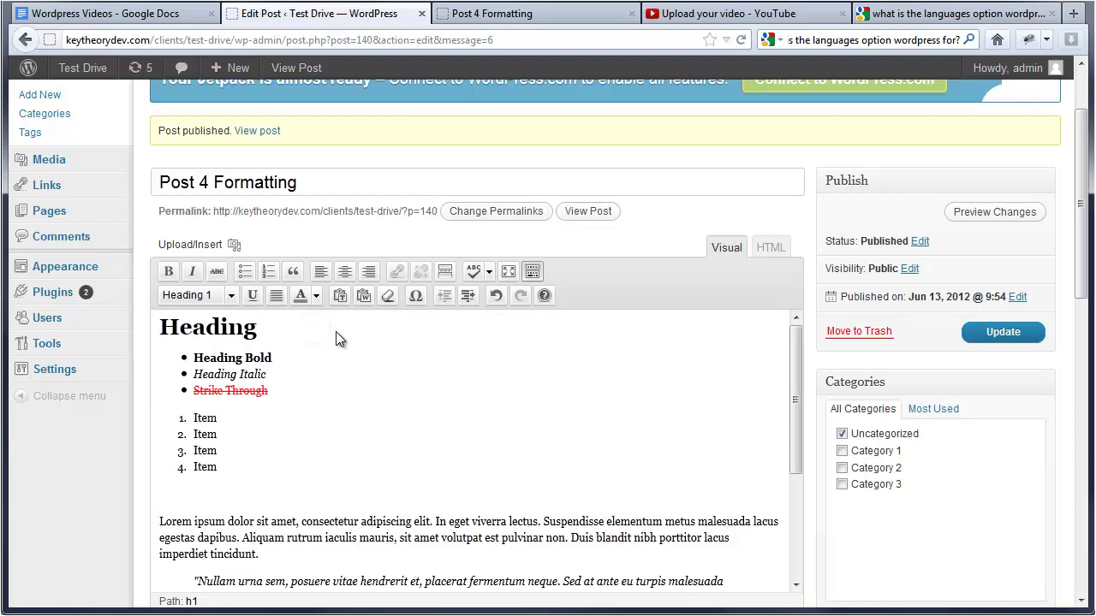
Step: Add a line reading "Heading 2" below the first heading and format it as Heading 2
key(Return)
text(Heading)
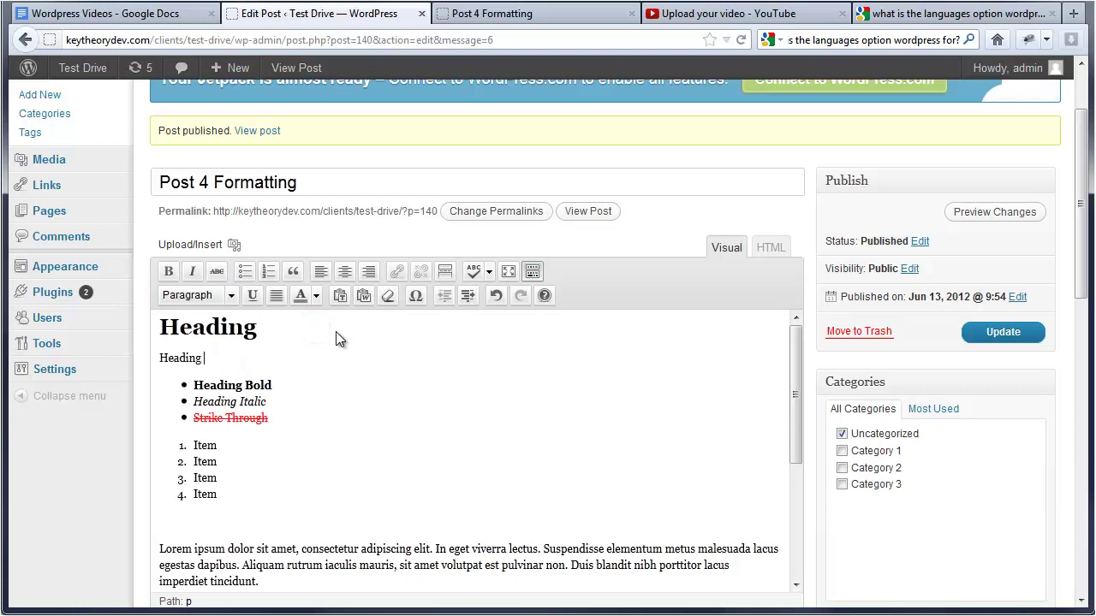
drag(212, 358, 154, 361)
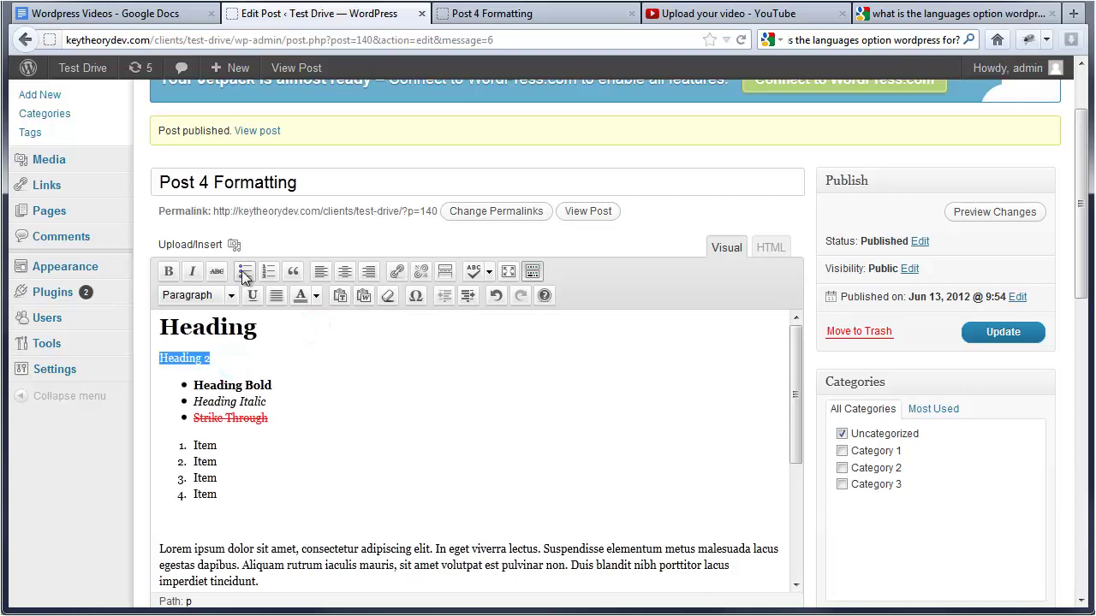
click(232, 296)
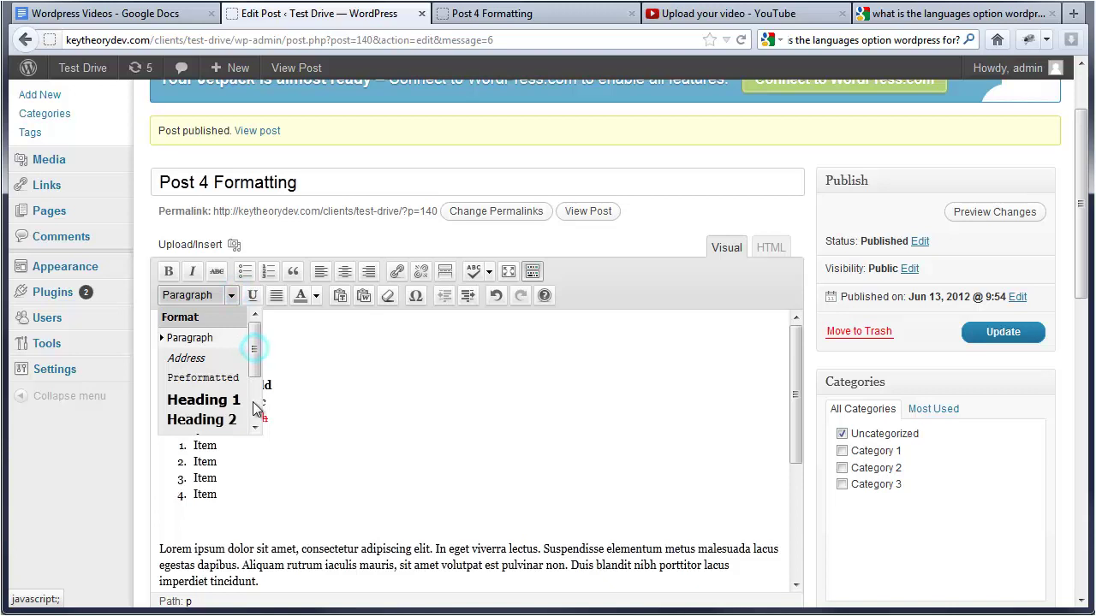
click(255, 427)
click(213, 344)
click(324, 346)
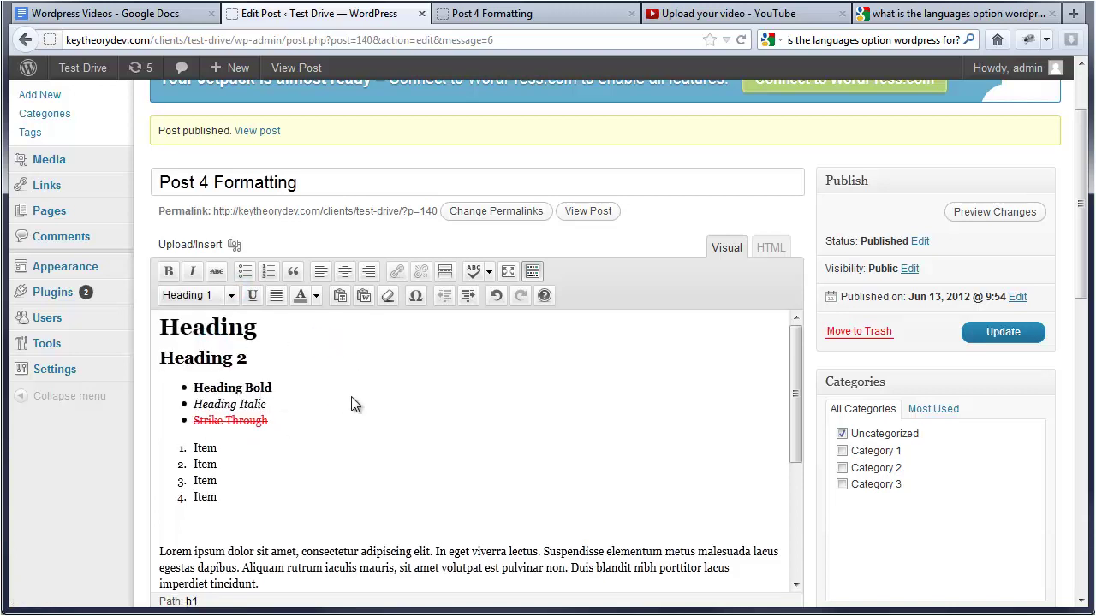
Step: Underline the "Heading" line at the start of the post and color its text blue
scroll(351, 404, down, 2)
scroll(352, 404, up, 2)
double_click(159, 329)
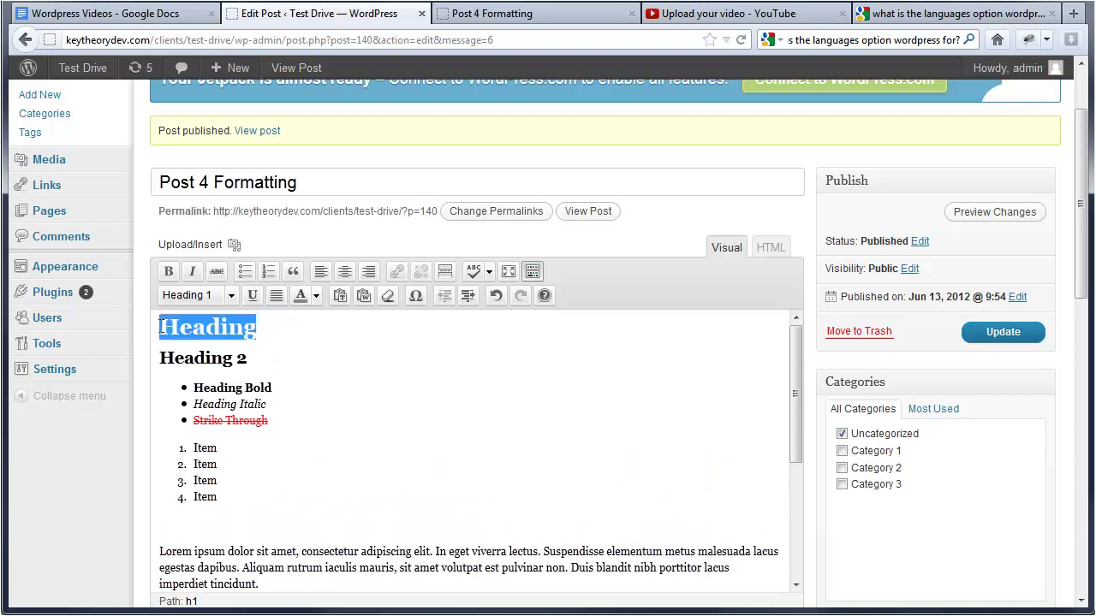
click(252, 296)
click(304, 359)
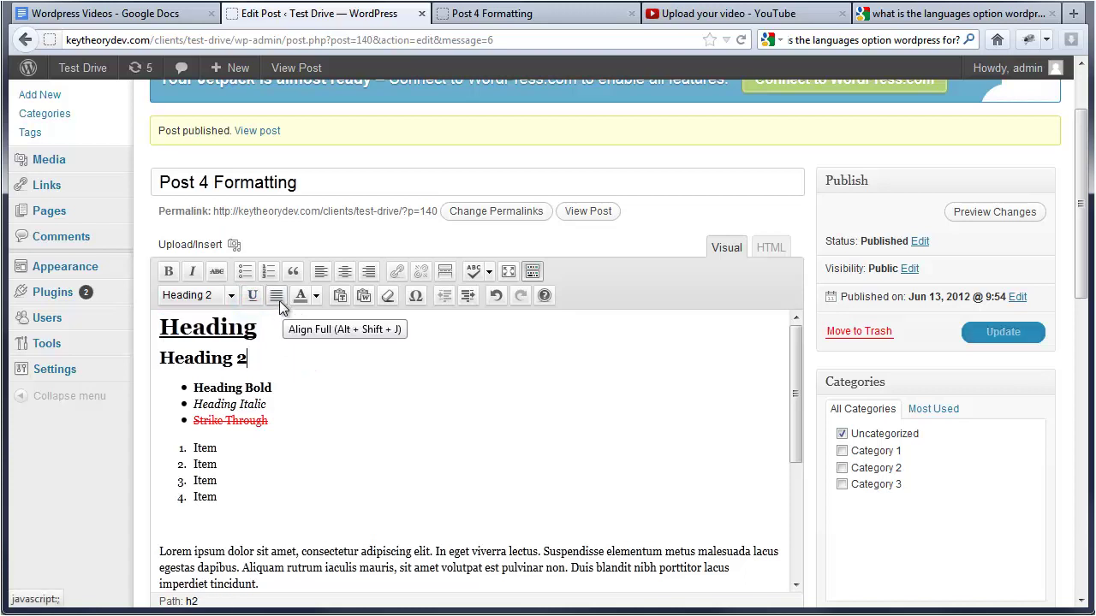
drag(269, 326, 158, 332)
click(316, 296)
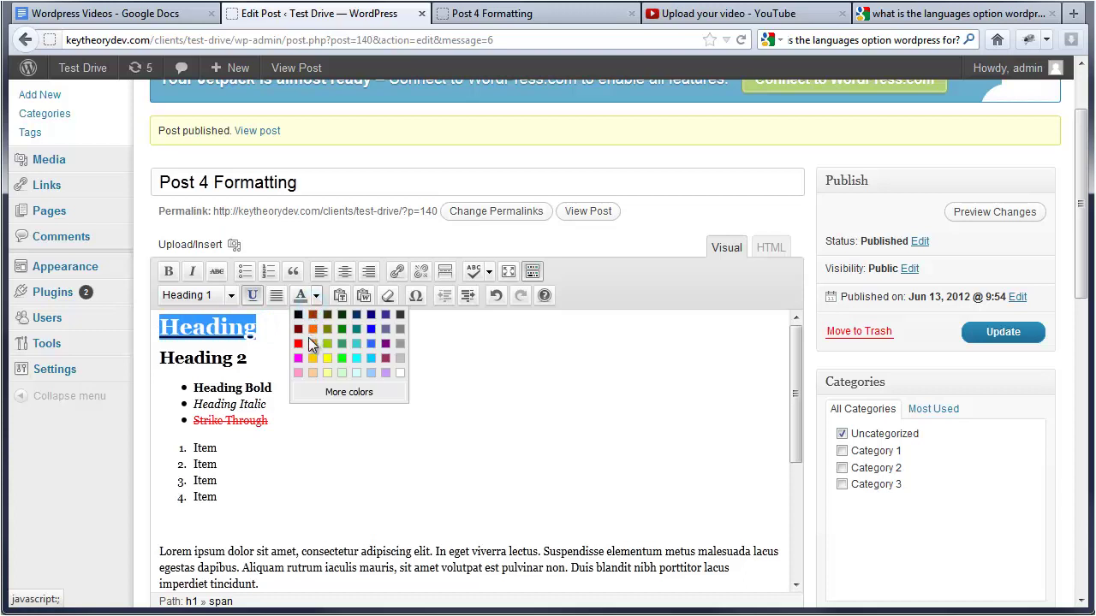
click(370, 329)
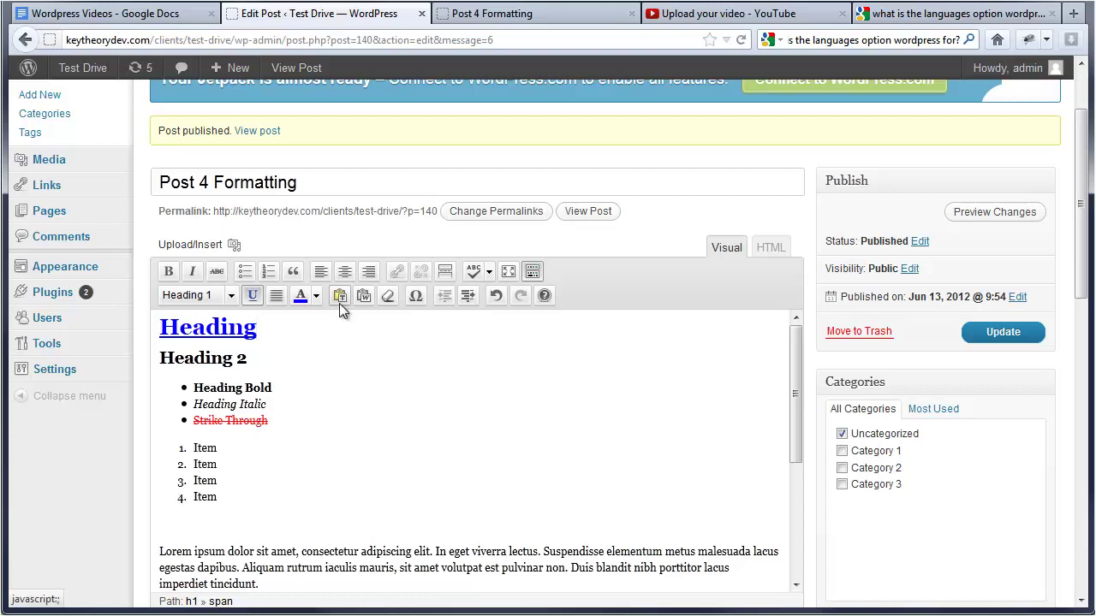
Step: View the Paste as Plain Text and Paste from Word dialogs, closing each without inserting anything
click(339, 302)
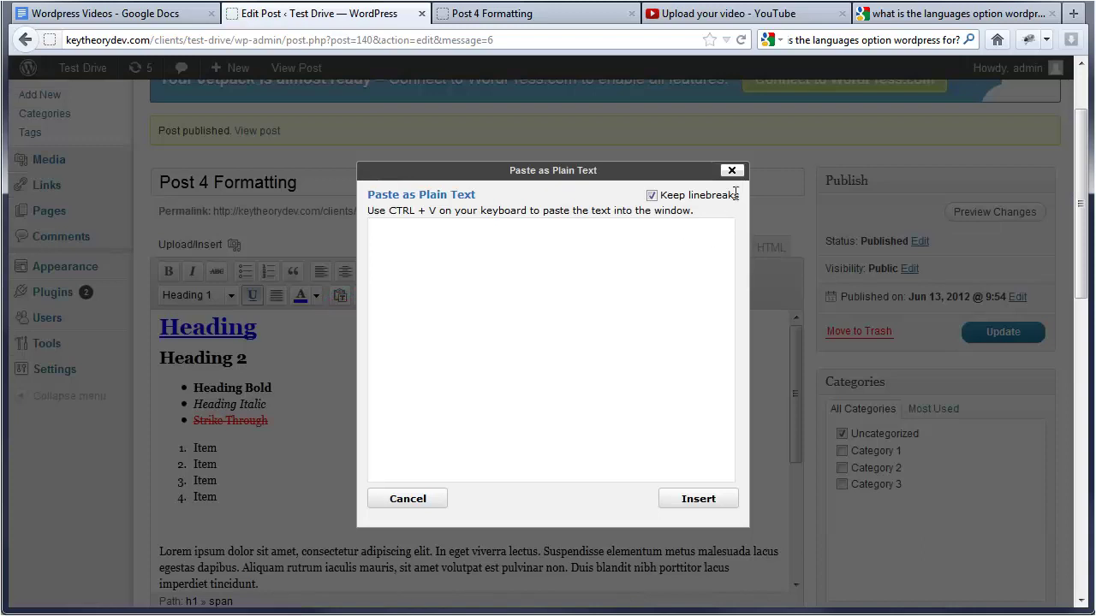
click(732, 171)
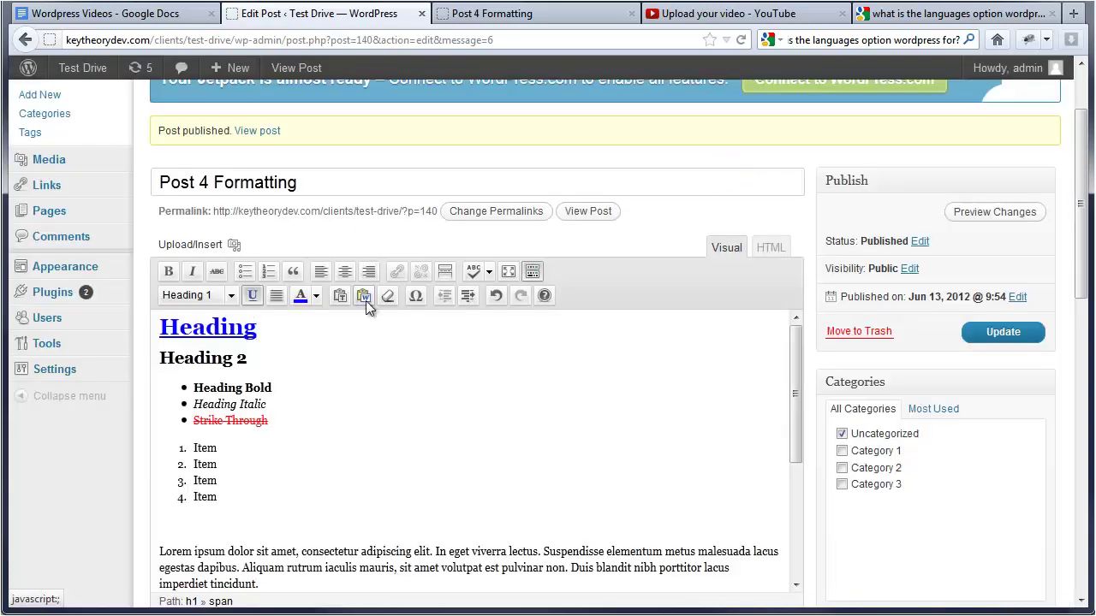
click(364, 298)
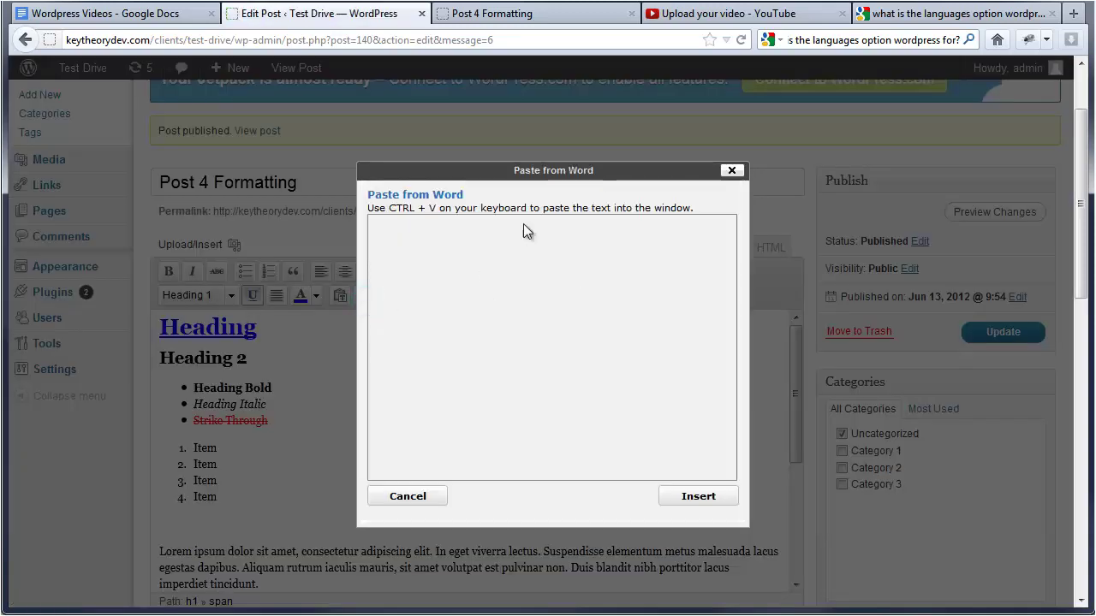
click(732, 171)
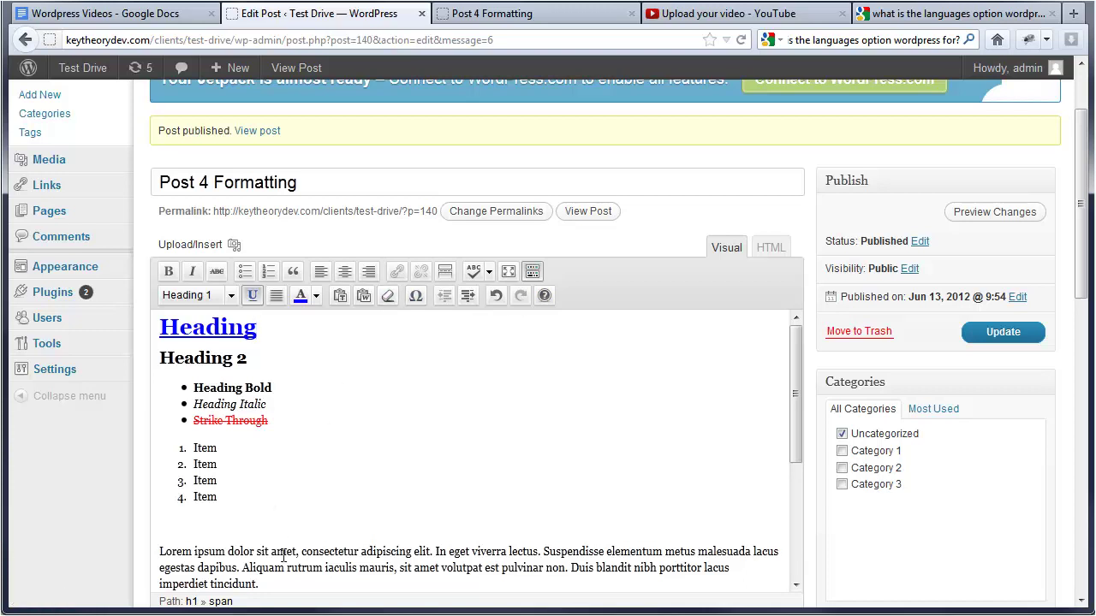
Step: Add the line "copyright 2012 Keytheory" below the last paragraph of the post
click(288, 581)
scroll(291, 586, down, 3)
scroll(292, 585, down, 5)
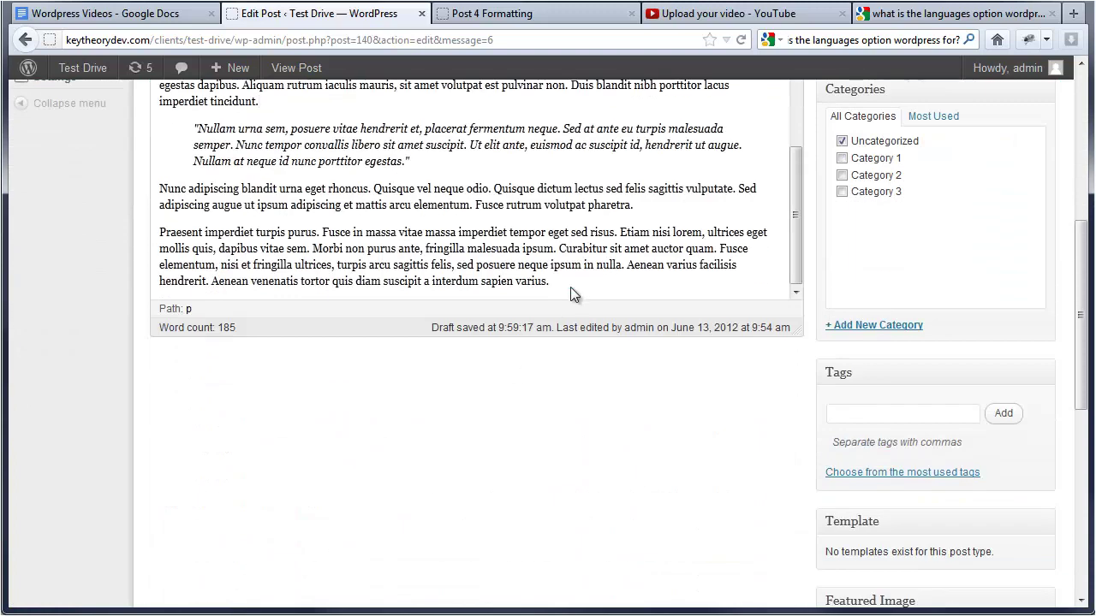
key(Return)
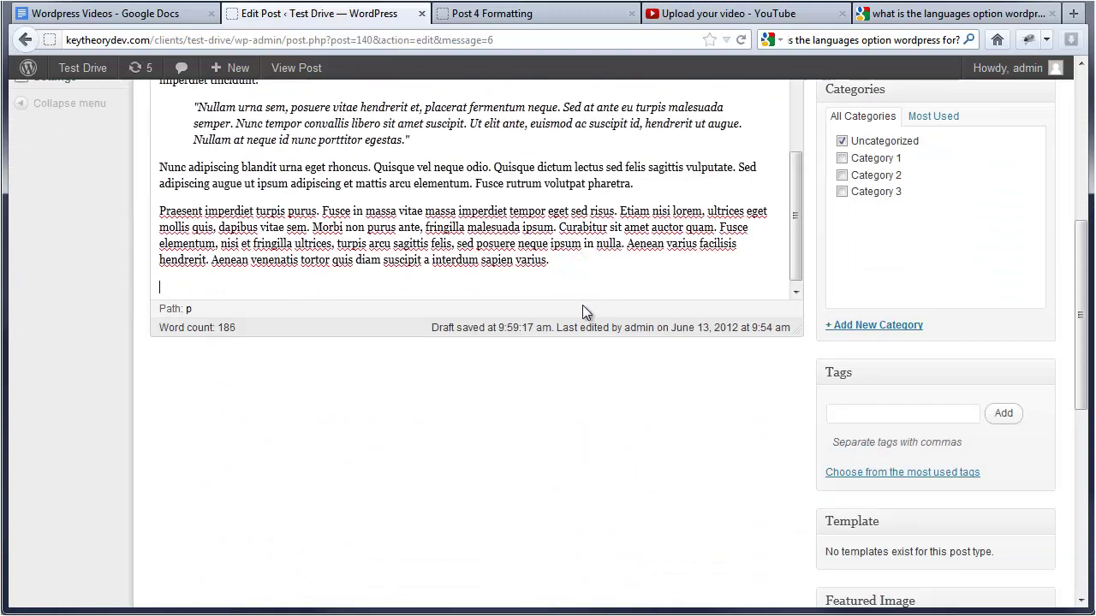
text(copyright 2012)
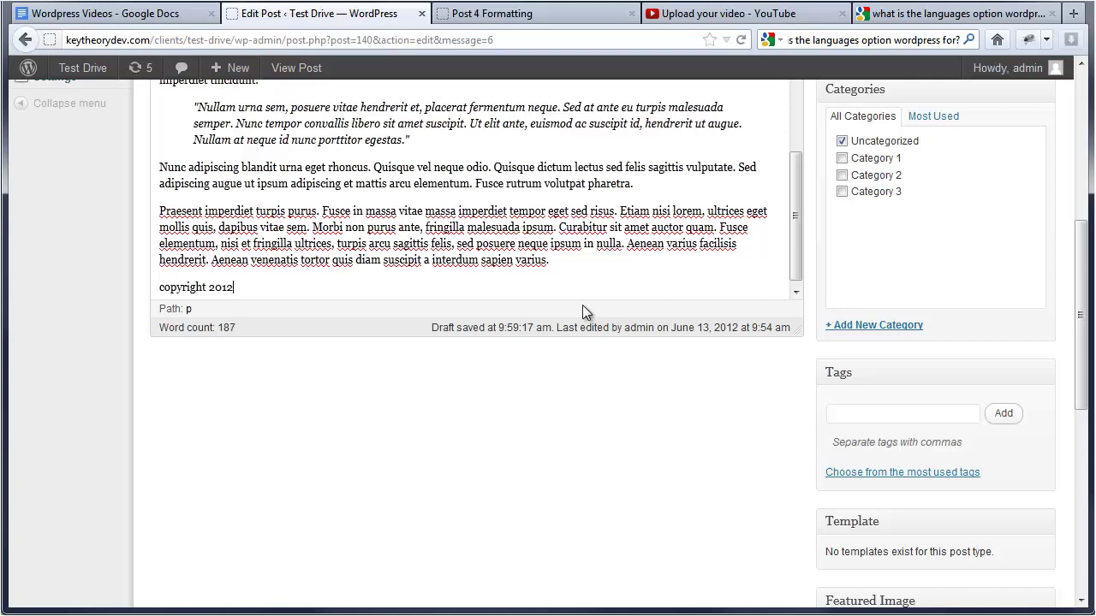
text( Key theory)
Step: Insert the special character © directly before the word "copyright" in the closing line
drag(804, 256, 802, 119)
scroll(788, 223, up, 6)
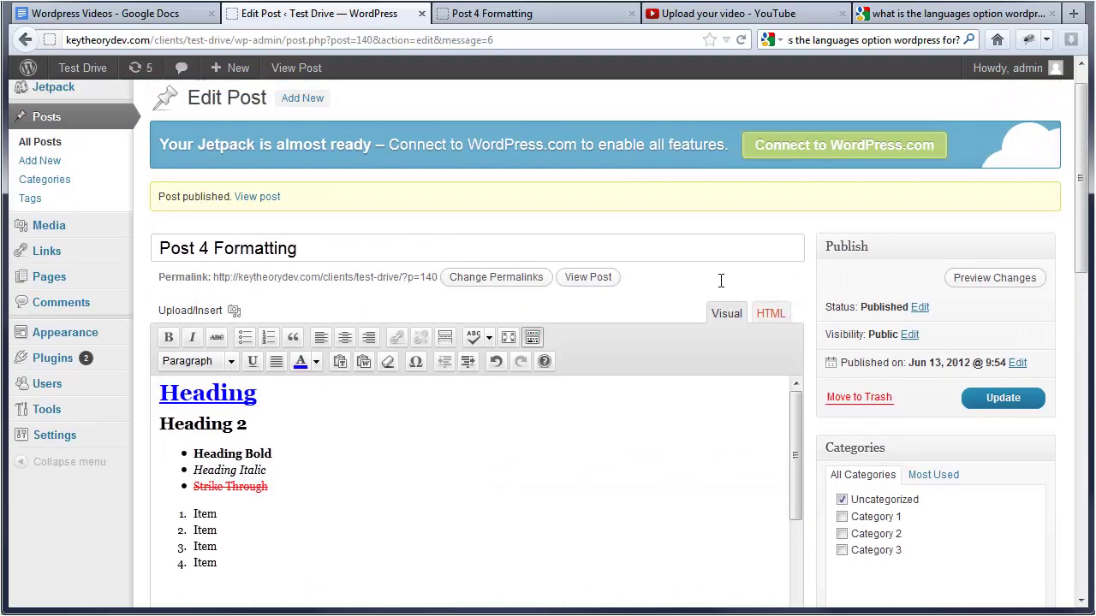
scroll(416, 360, down, 1)
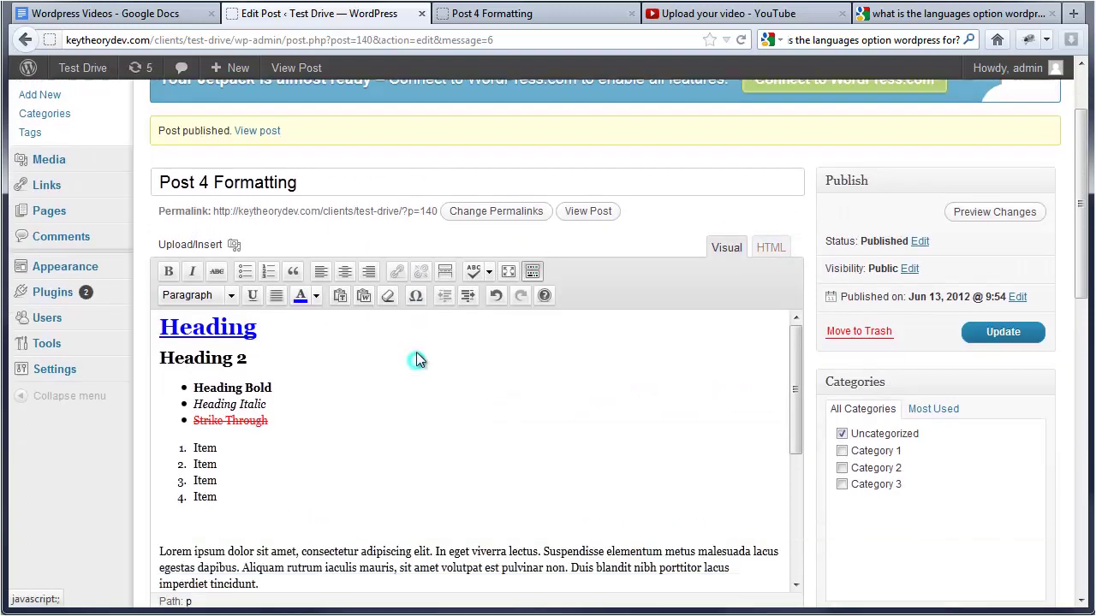
click(421, 298)
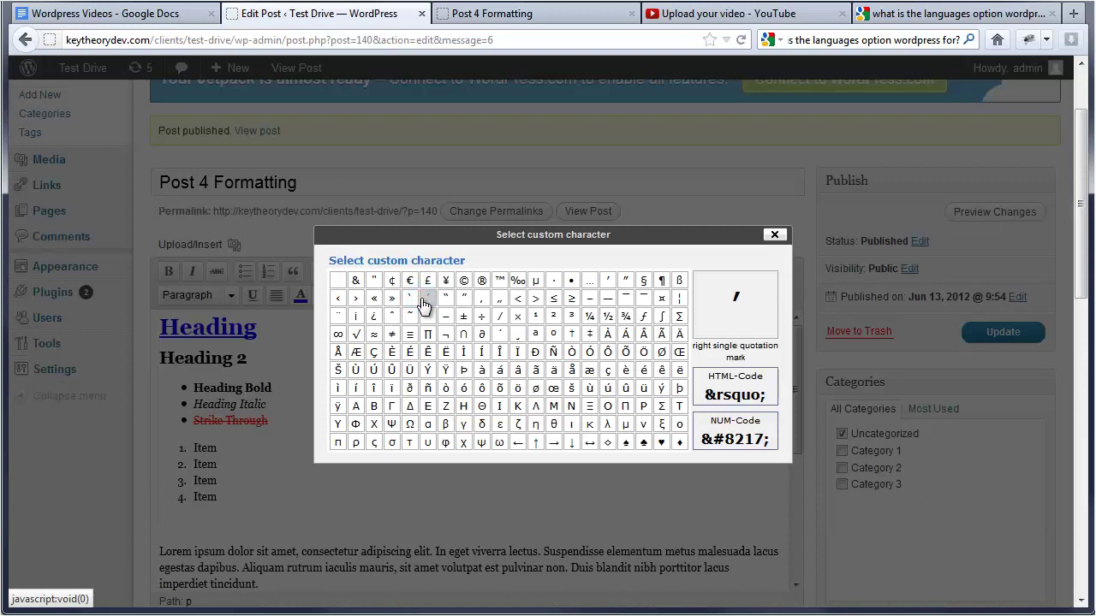
click(463, 280)
Step: Indent the "Praesent imperdiet" paragraph by one level
mouse_move(792, 467)
mouse_down()
mouse_move(794, 482)
mouse_move(798, 471)
mouse_up()
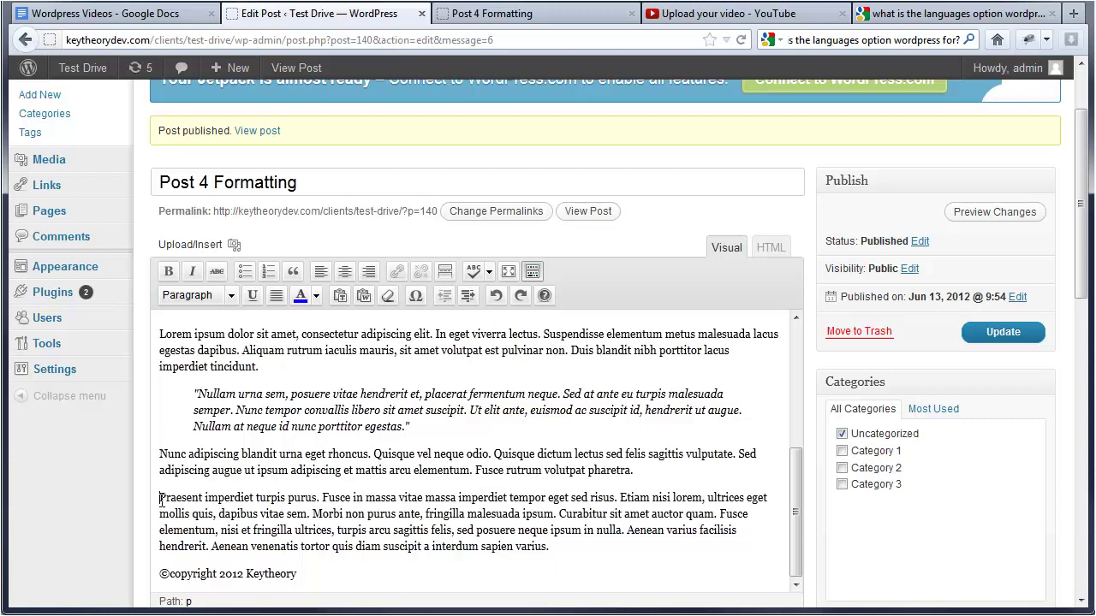
click(466, 306)
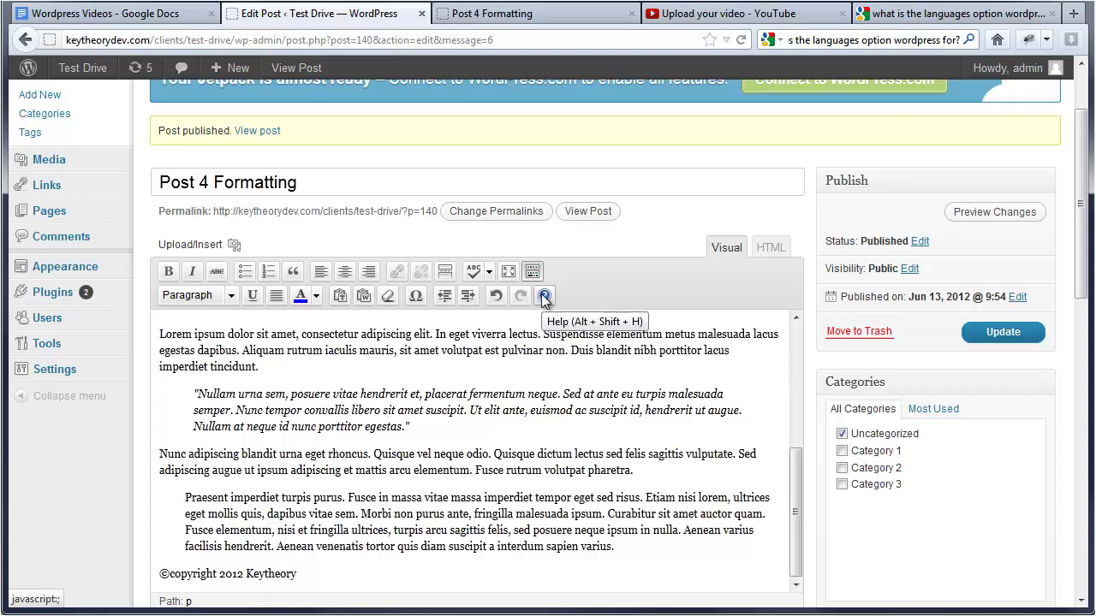
Step: Change the post's category from Uncategorized to Category 3 and update the published post
click(983, 338)
click(841, 434)
click(841, 485)
click(1000, 334)
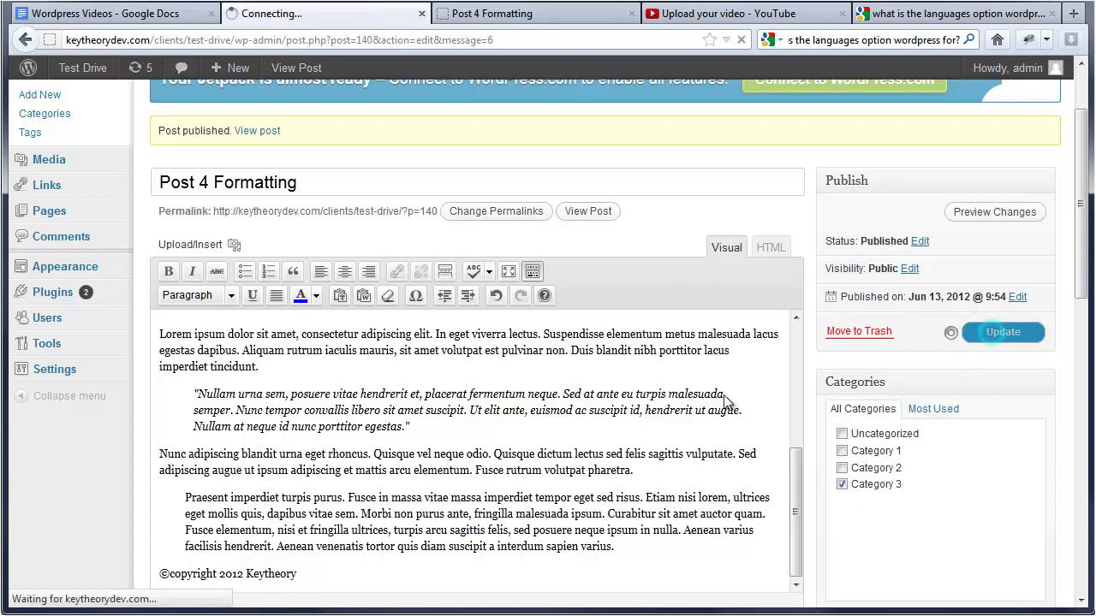
Step: Reload the published Post 4 Formatting page and review its headings, lists, blockquote, indented paragraph and copyright line
click(573, 17)
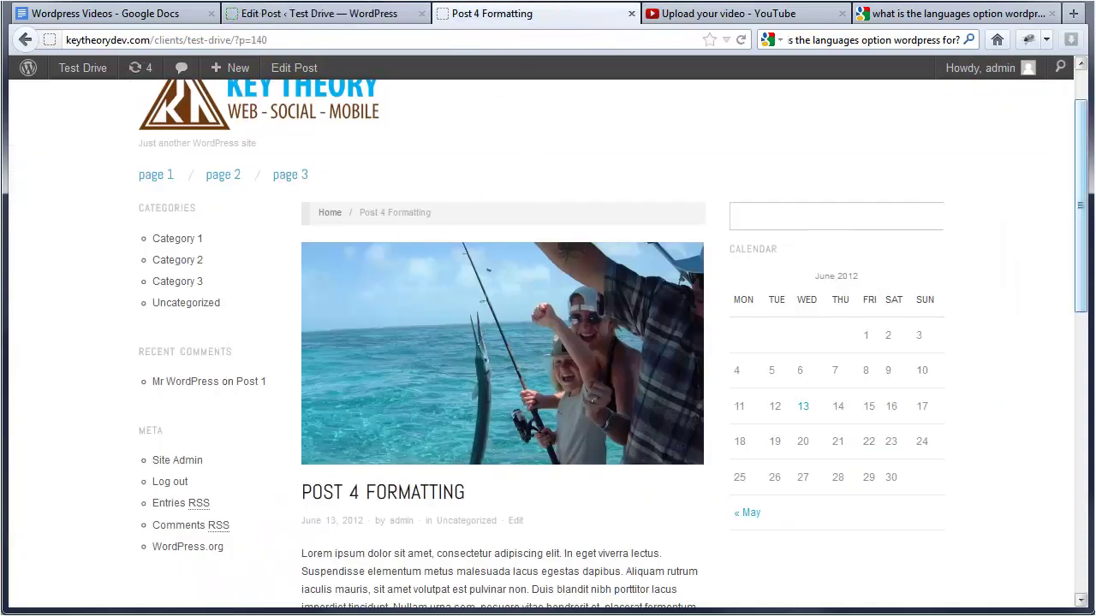
drag(1078, 157, 922, 385)
right_click(754, 494)
click(797, 543)
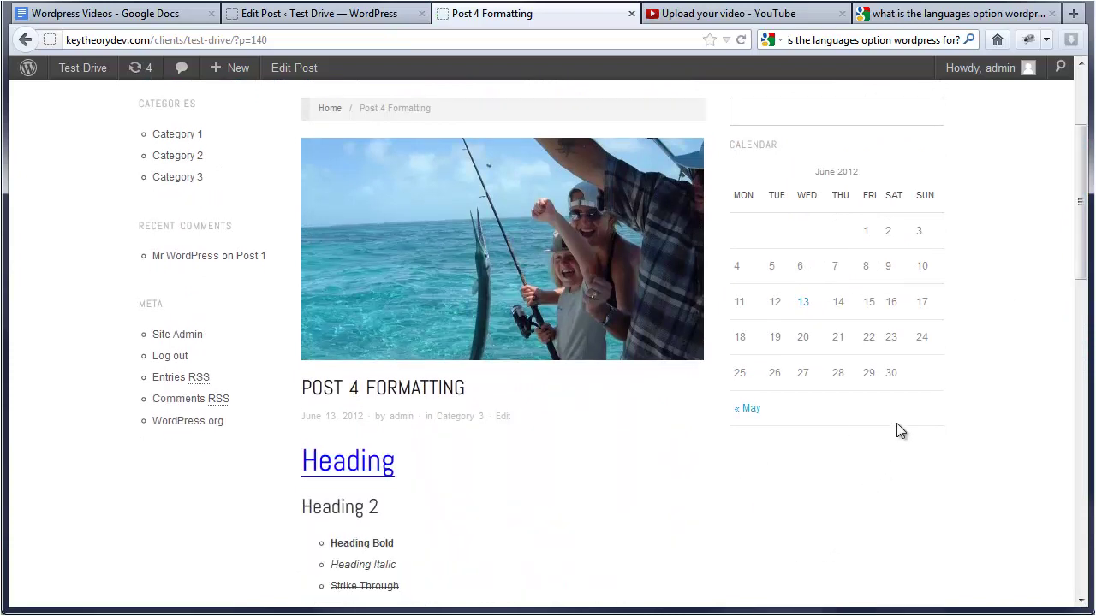
drag(1077, 211, 1078, 236)
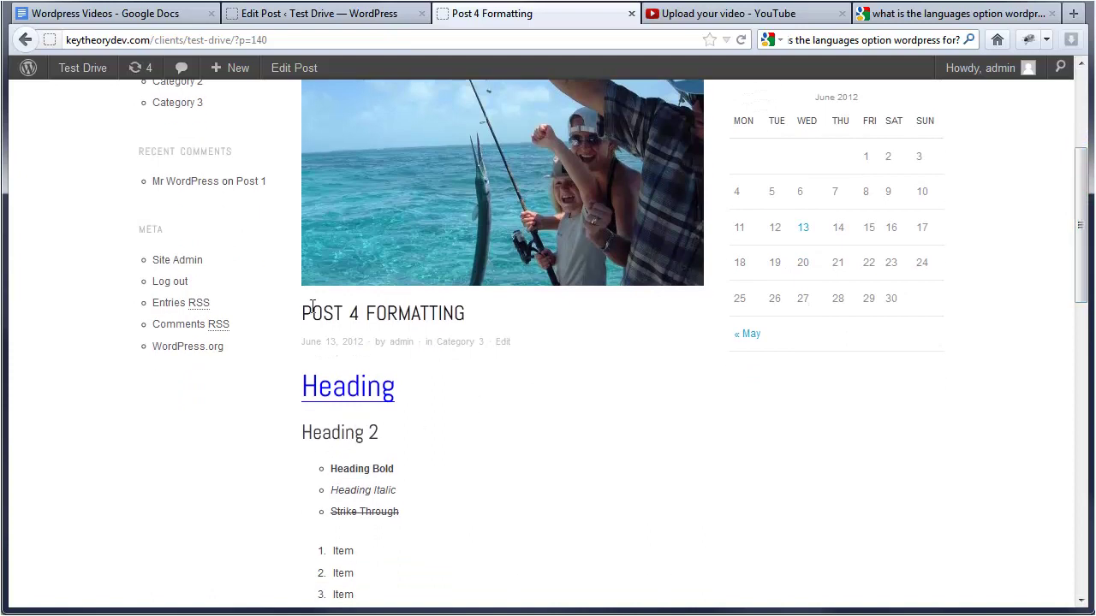
drag(1085, 272, 1071, 484)
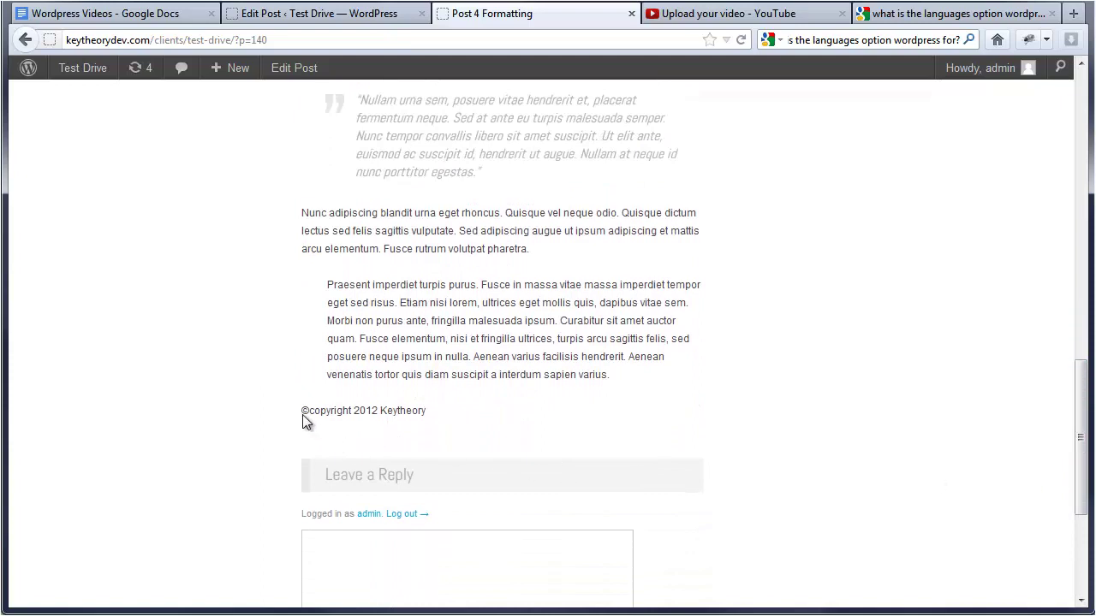
drag(1080, 428, 1081, 245)
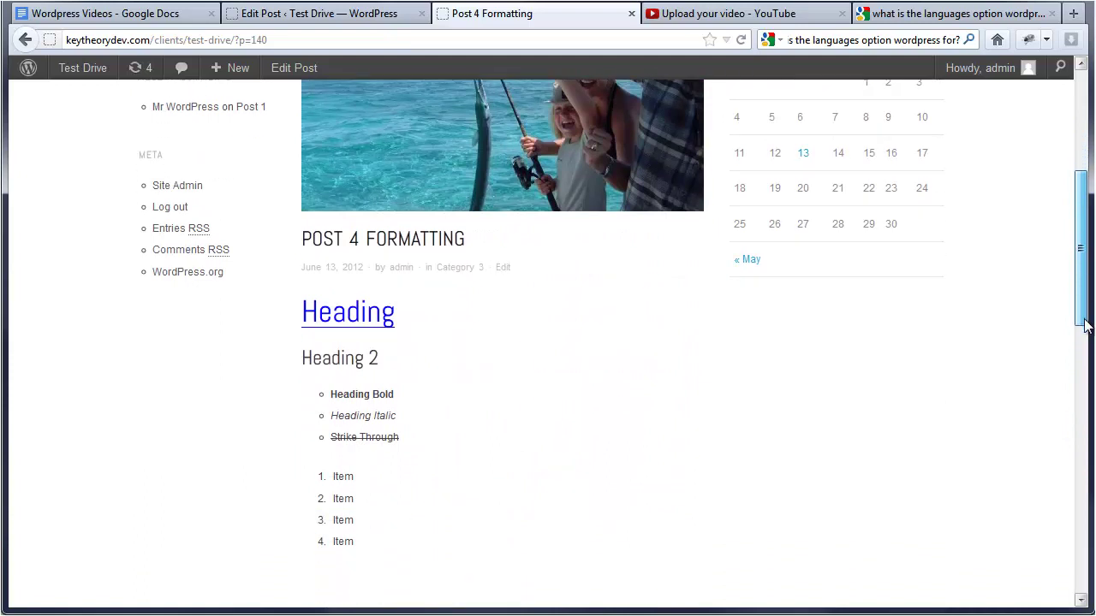
drag(1088, 353, 1087, 190)
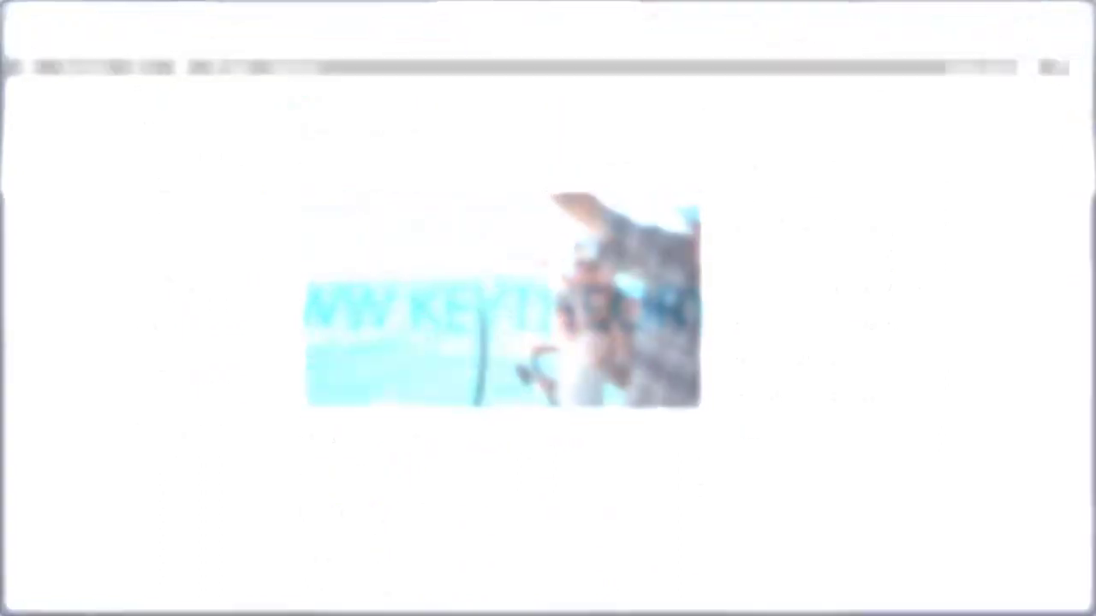